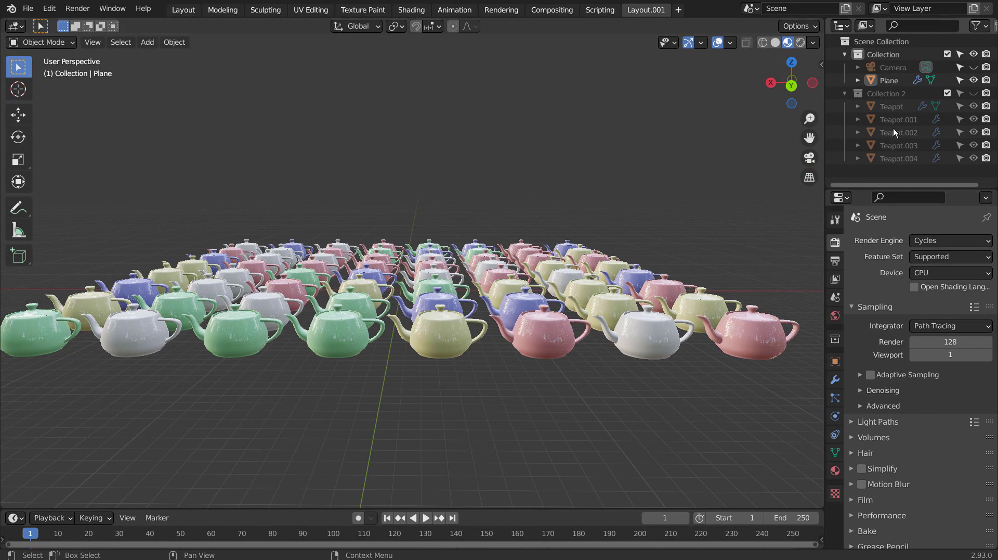
Step: Exclude Collection 2 from the scene in the Outliner
left_click(947, 93)
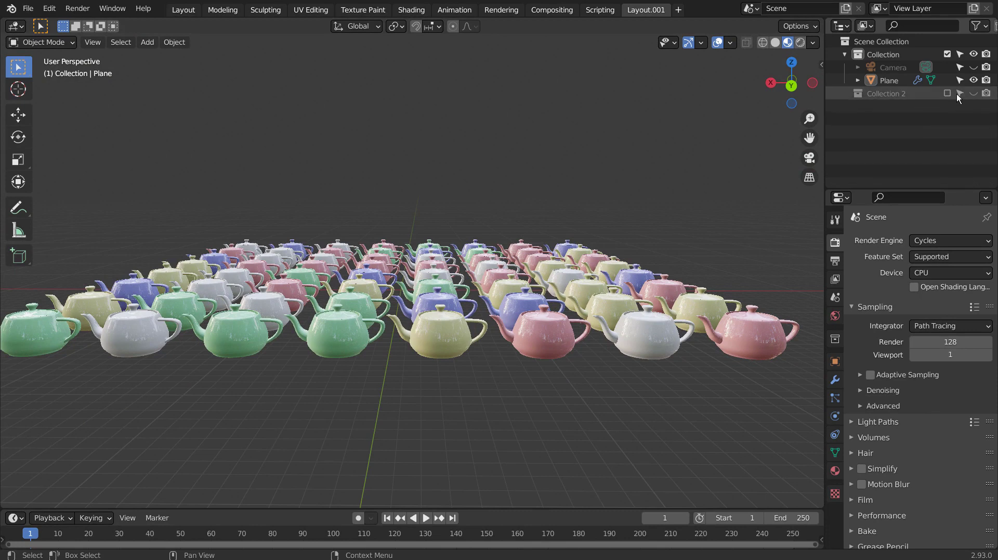
Step: Hide the Plane and add a Teapot+ mesh from Mesh > Extras
left_click(973, 81)
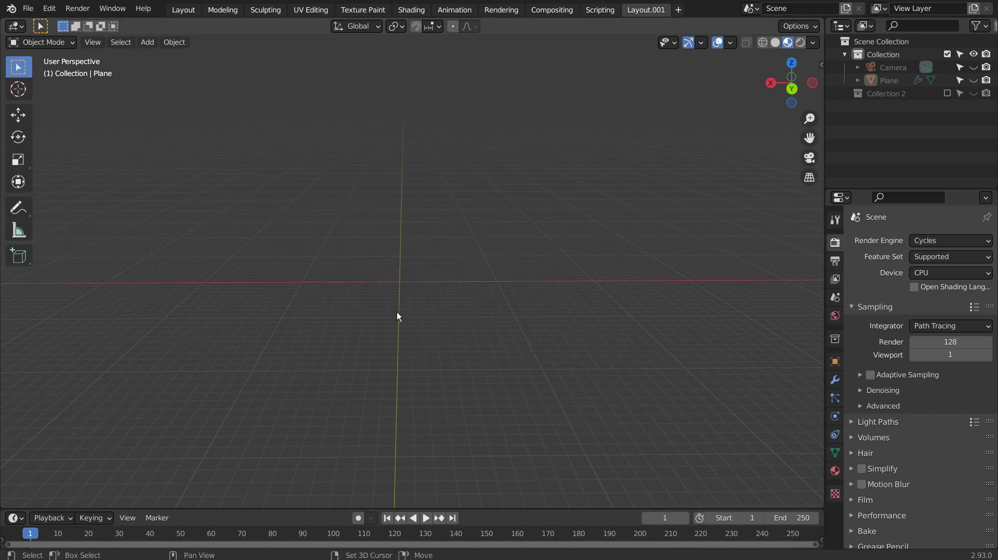
key("shift+a")
mouse_move(393, 288)
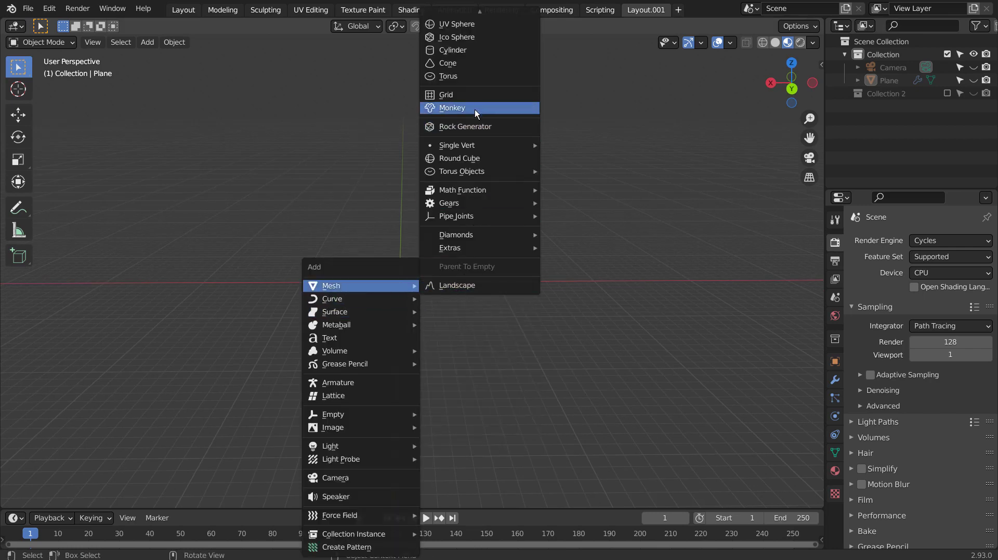
scroll(482, 73, "up", 3)
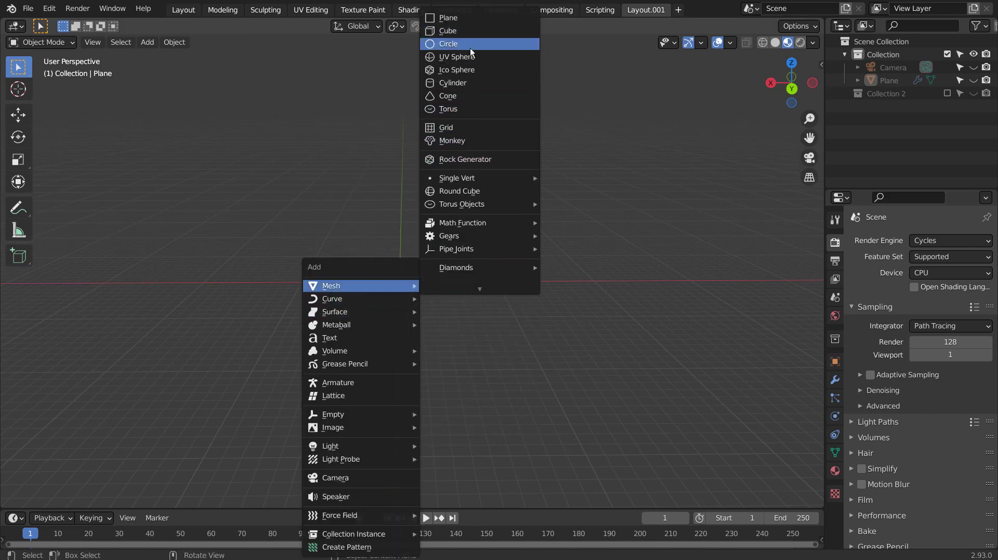
mouse_move(461, 267)
mouse_move(480, 289)
mouse_move(480, 244)
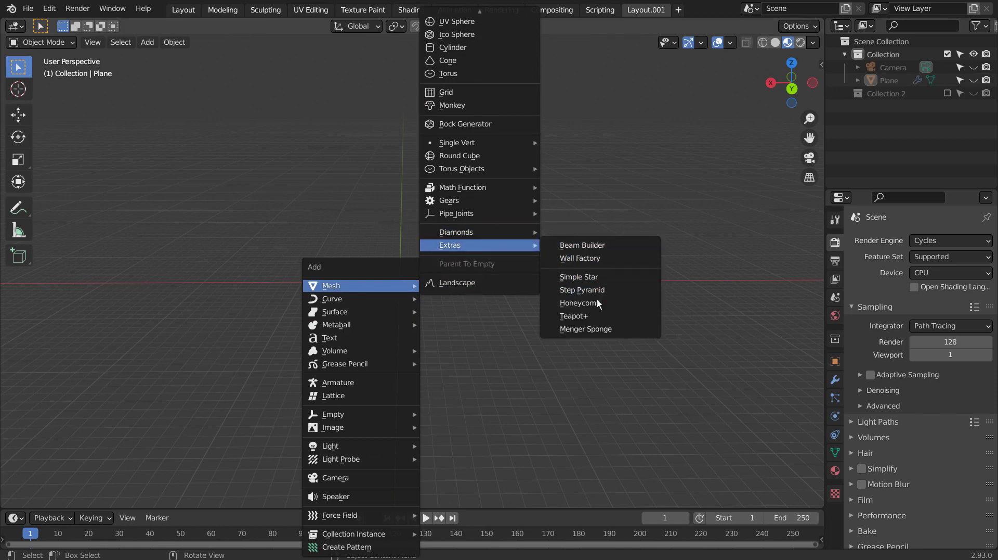
left_click(597, 315)
Step: Frame the teapot, give it subdivision level 1 and shade it smooth
scroll(597, 311, "up", 8)
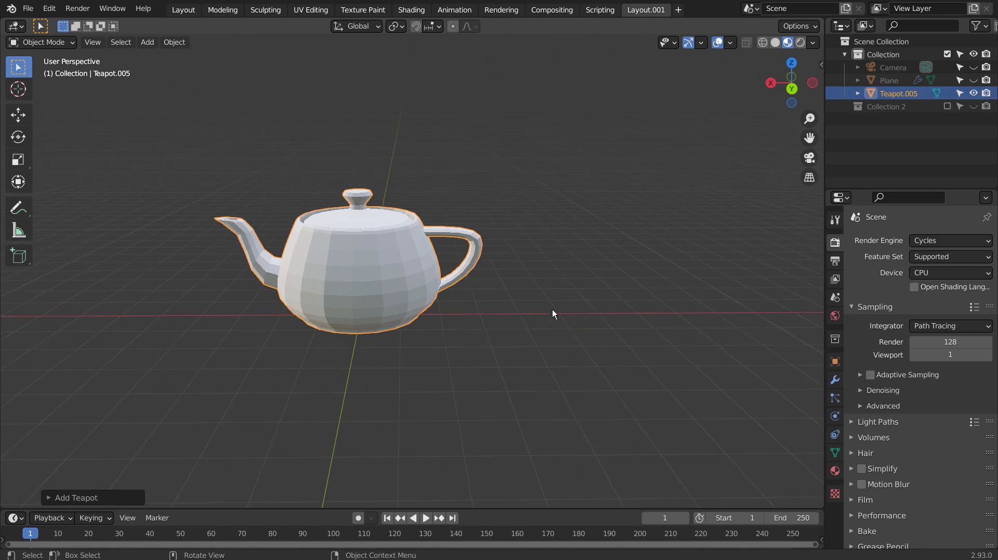
middle_click_drag(482, 316, 531, 332)
key("KP_Decimal")
key("ctrl+1")
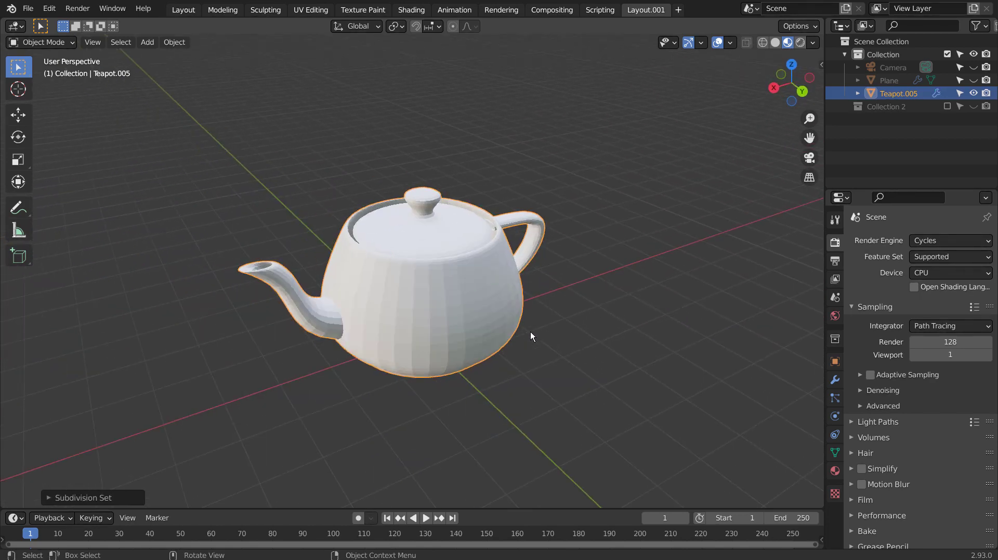
right_click(483, 289)
left_click(469, 268)
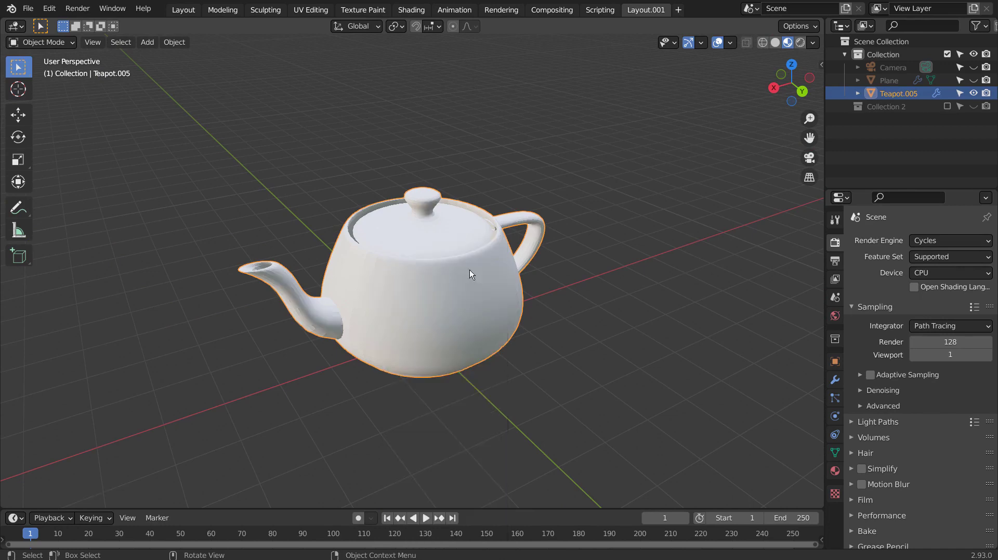
Step: Give the teapot a new material with Roughness 0 for a glossy finish
middle_click_drag(645, 359, 778, 411)
left_click(835, 470)
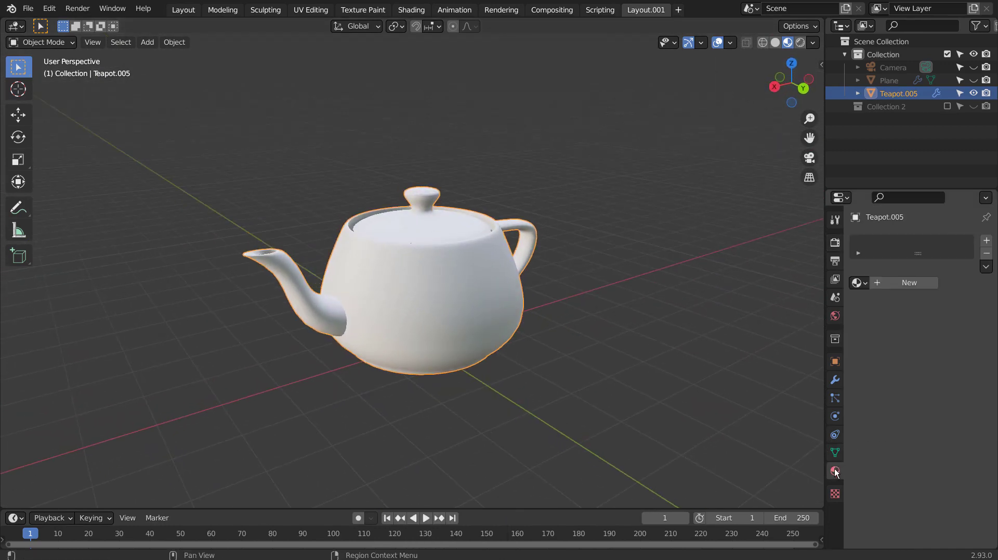
left_click(878, 283)
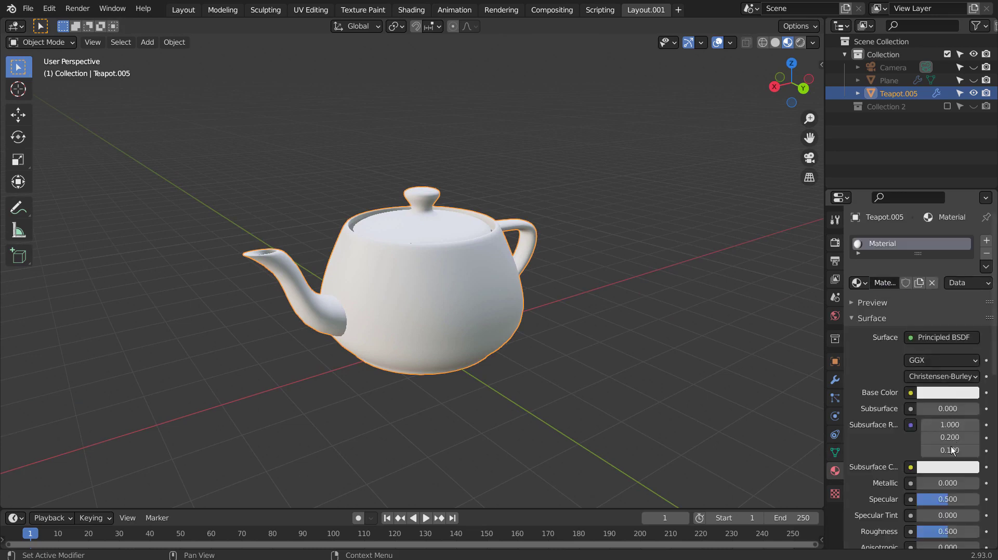
left_click_drag(951, 531, 923, 531)
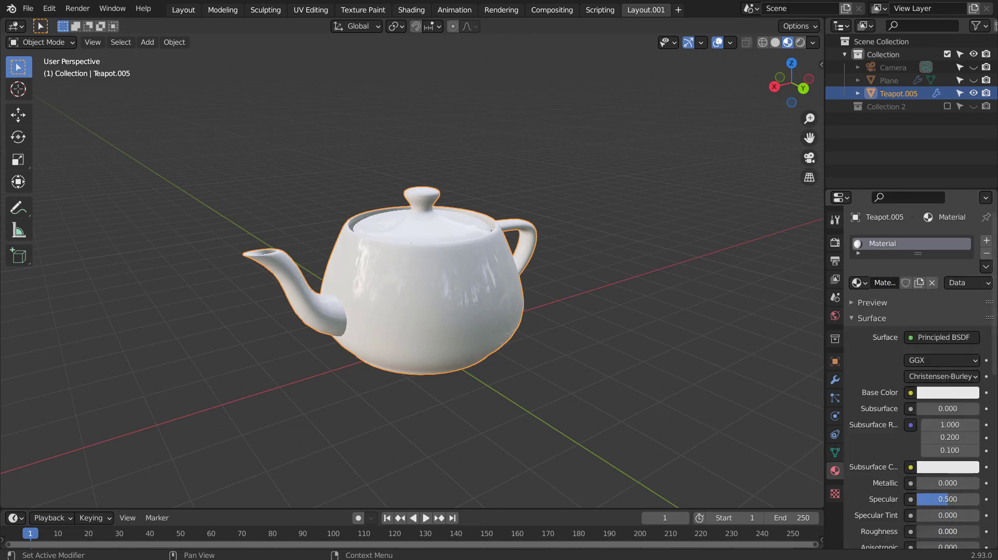
left_click(578, 360)
middle_click_drag(578, 361, 383, 400)
scroll(429, 344, "down", 5)
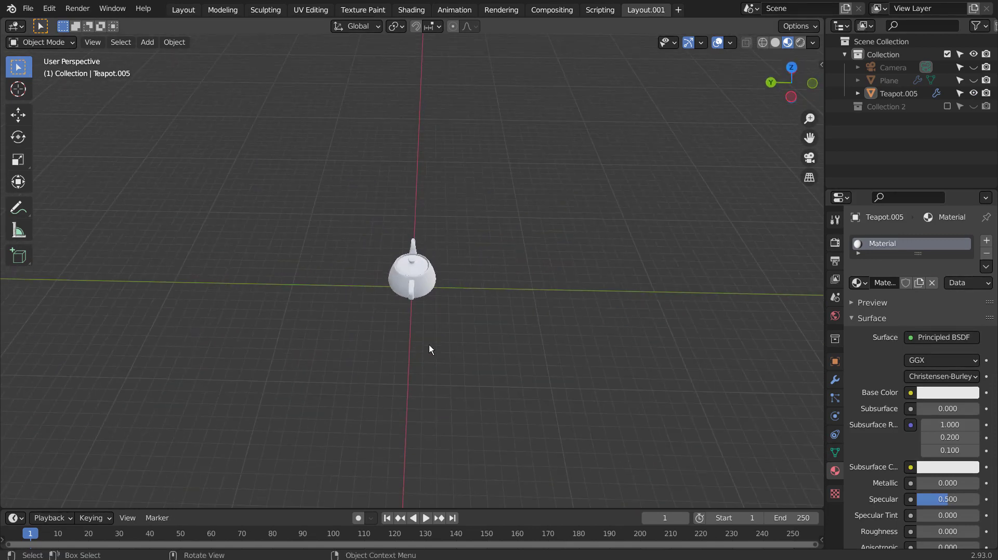
Step: Duplicate the teapot four times along Y into a row of five teapots
key("shift+d")
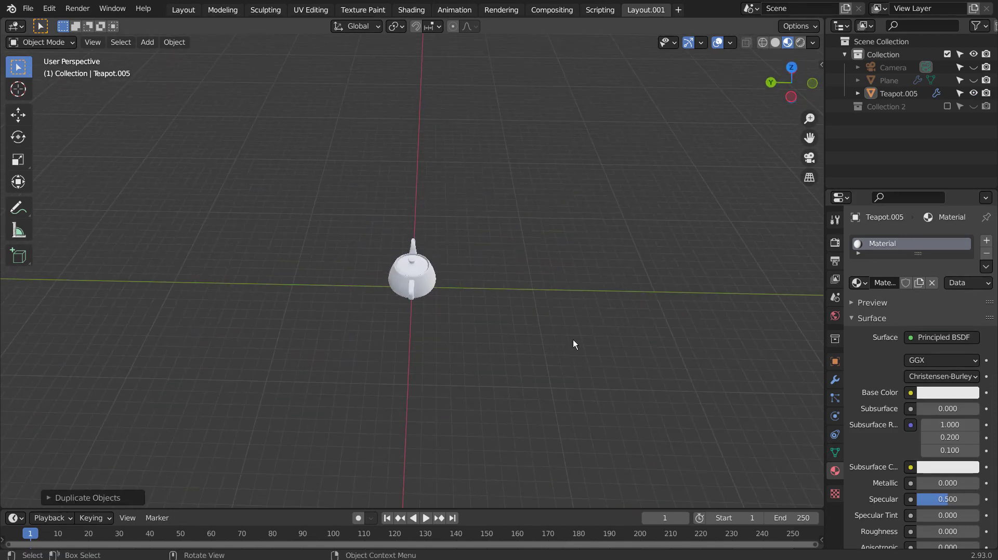
left_click(411, 273)
key("shift+d")
key("y")
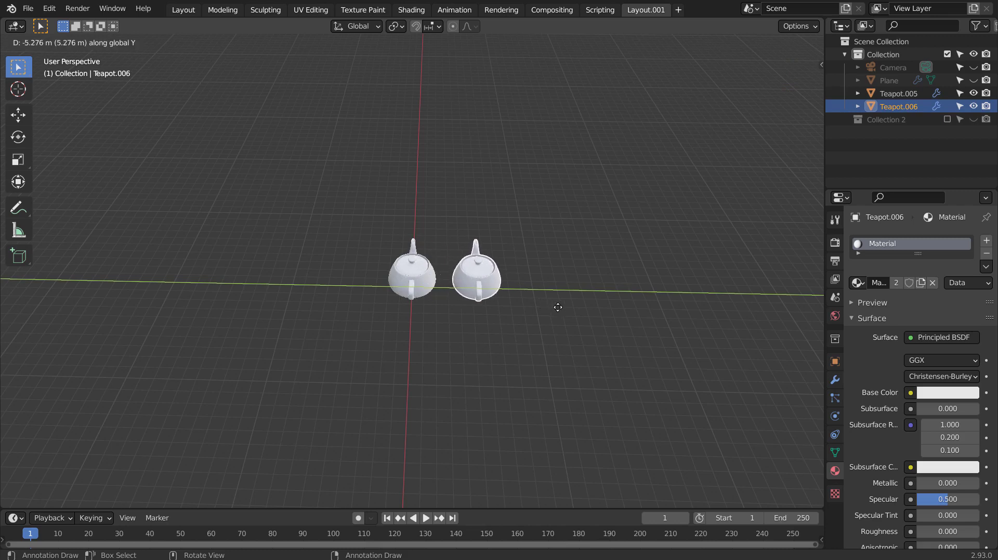
left_click(557, 306)
key("shift+d")
key("y")
left_click(622, 314)
key("shift+d")
key("y")
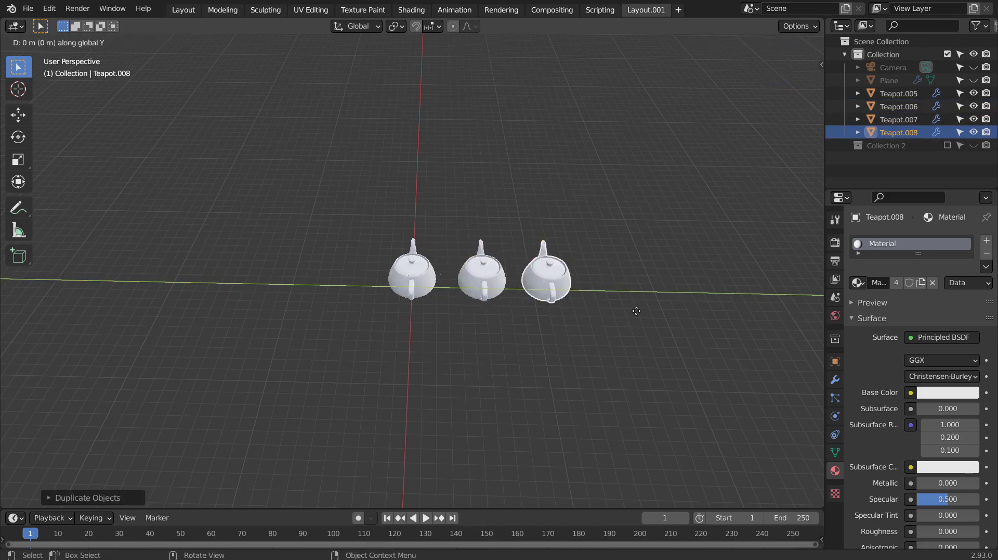
left_click(691, 309)
key("shift+d")
key("y")
left_click(759, 310)
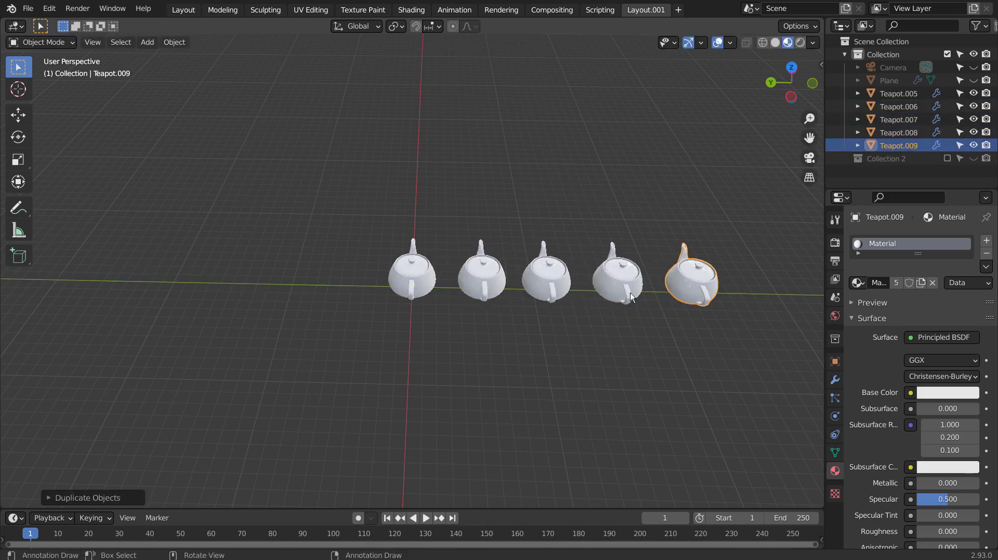
Step: Colour the second teapot teal and the third yellow, using its own material copy
left_click(482, 286)
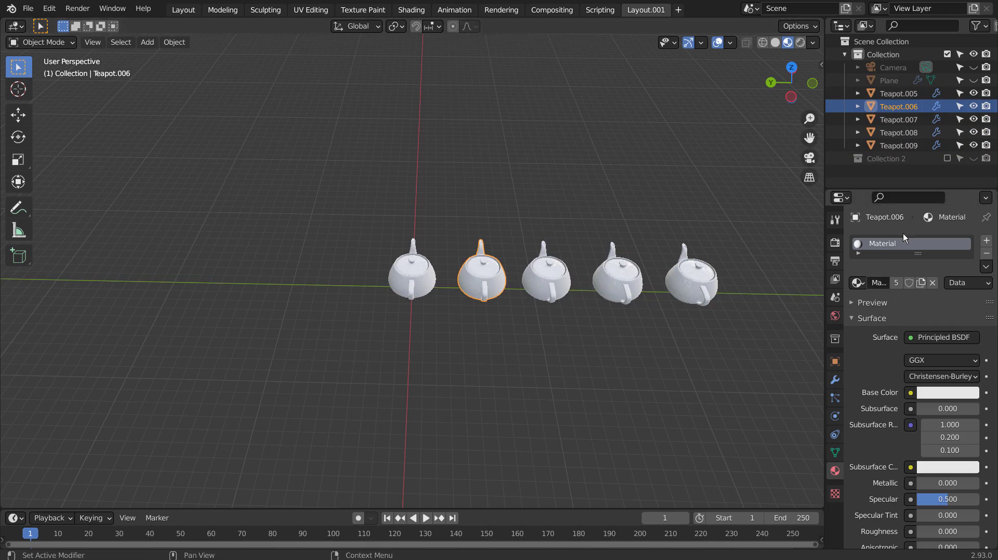
left_click(934, 393)
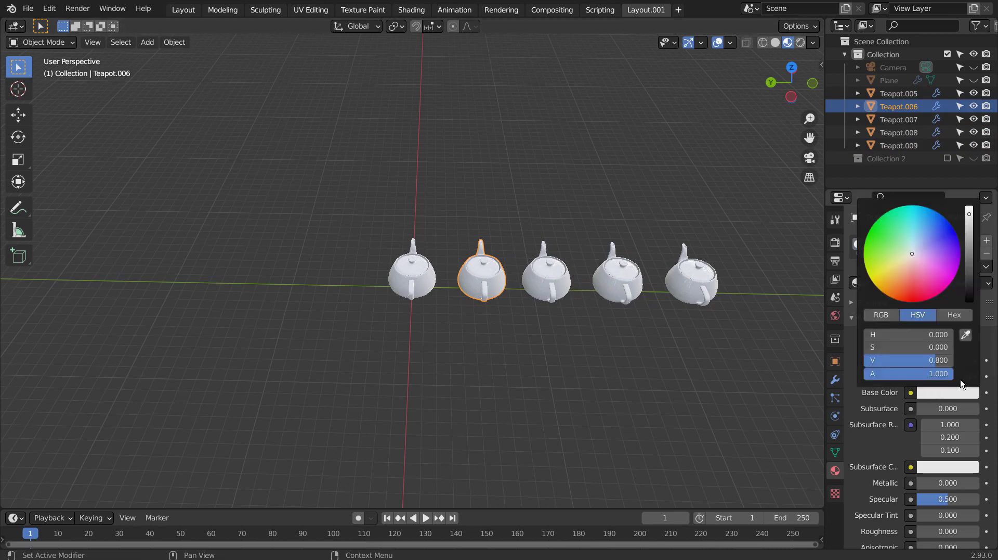
left_click(899, 246)
left_click(567, 269)
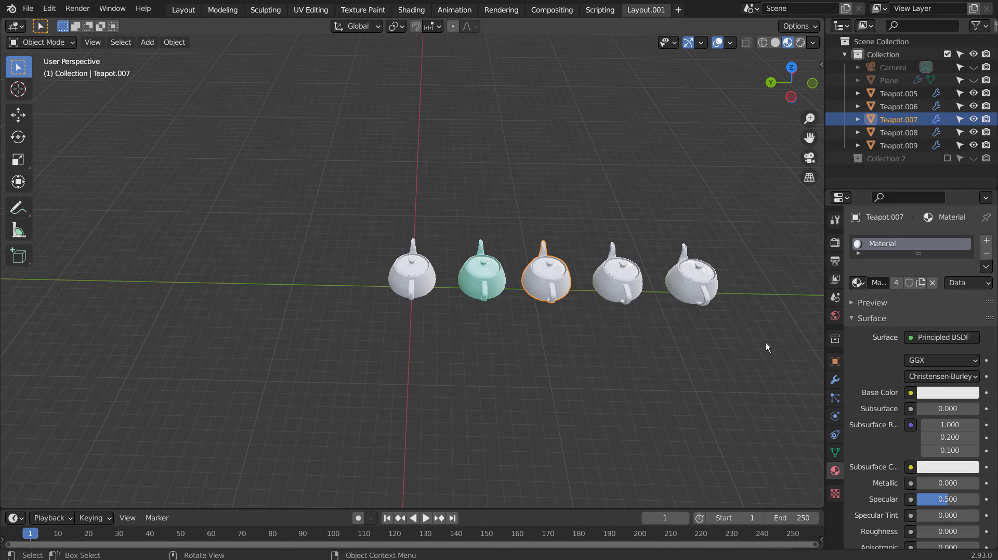
left_click(936, 392)
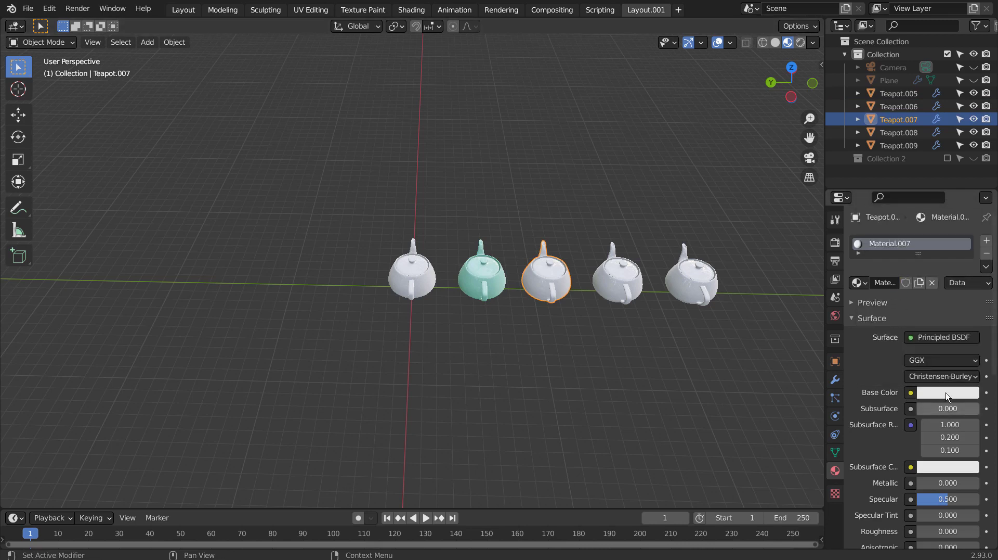
left_click(946, 395)
left_click(904, 271)
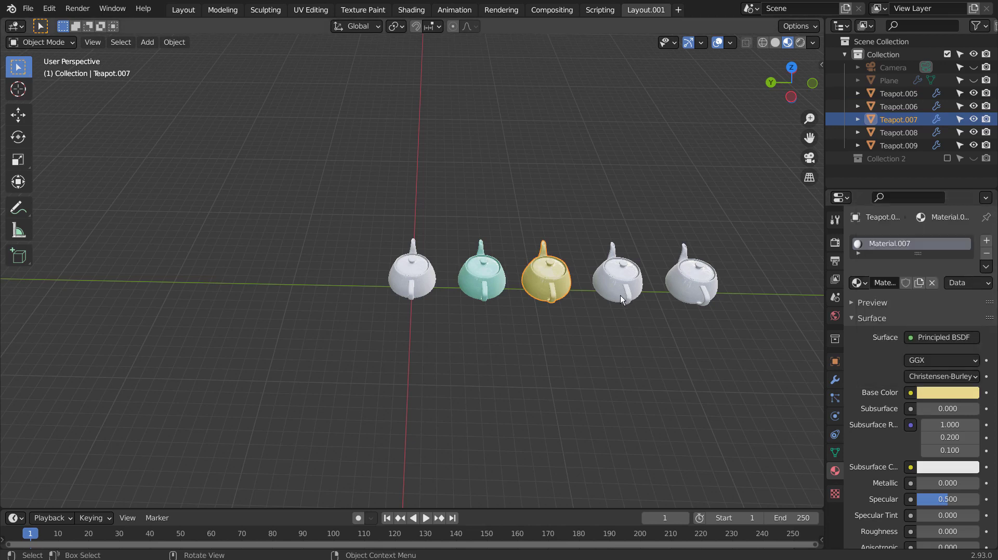
Step: Give the fourth teapot its own material copy and colour it pink
left_click(620, 294)
left_click(934, 397)
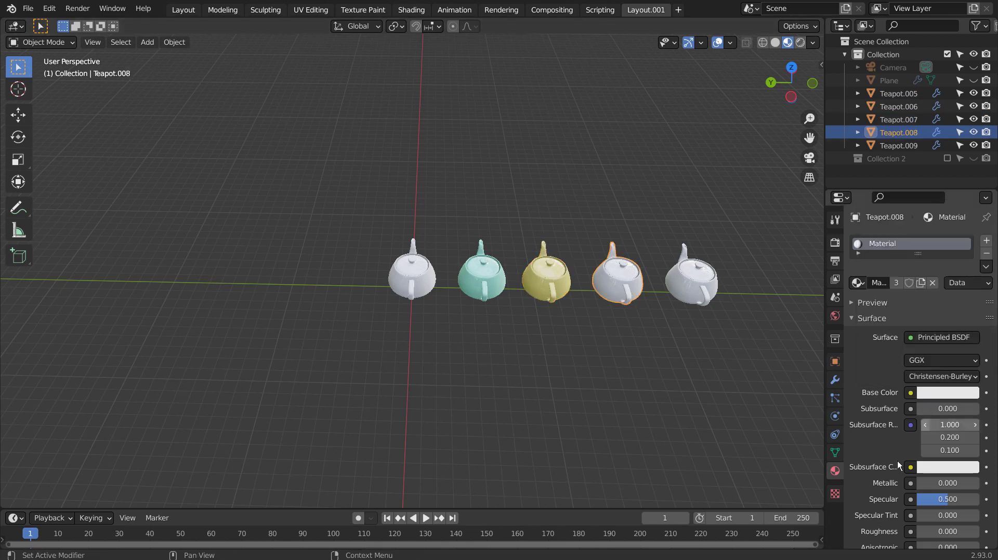
left_click(895, 283)
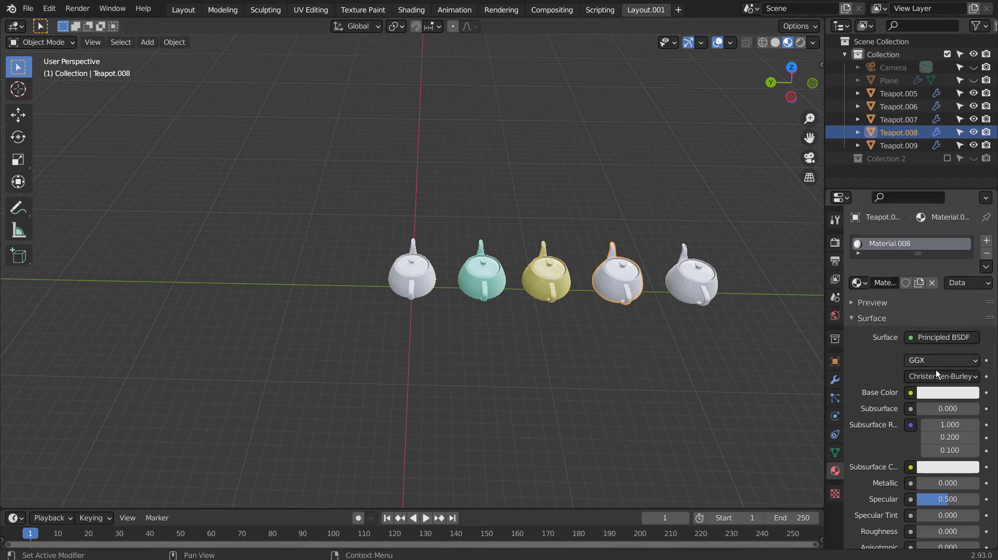
left_click(939, 397)
left_click(906, 273)
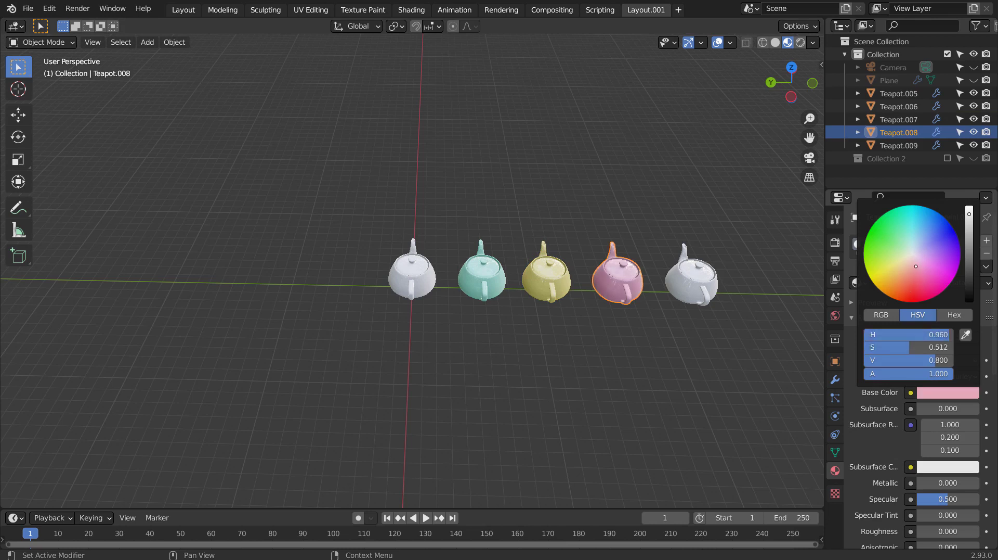
Step: Set the fifth teapot's base colour to light blue, then box-select all five teapots
left_click(705, 286)
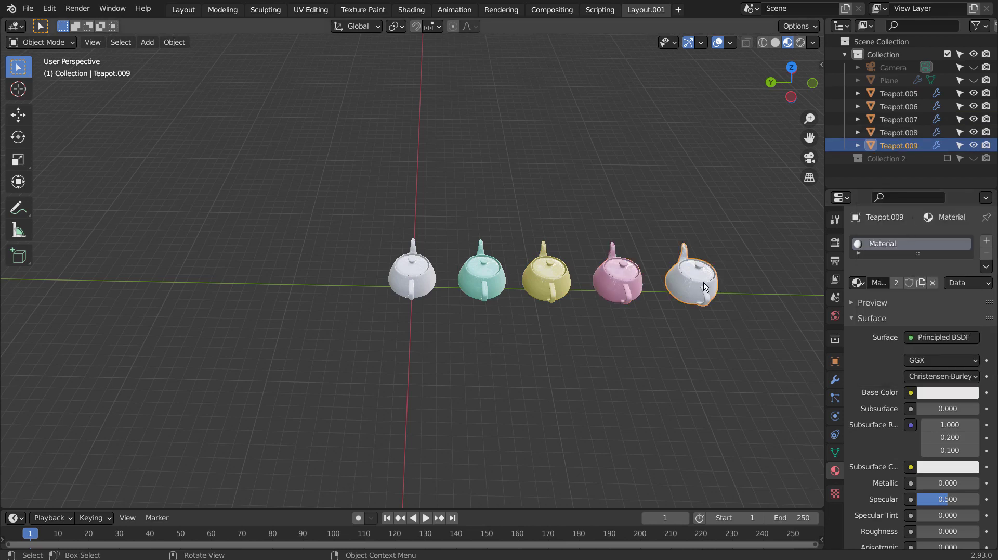
left_click(925, 392)
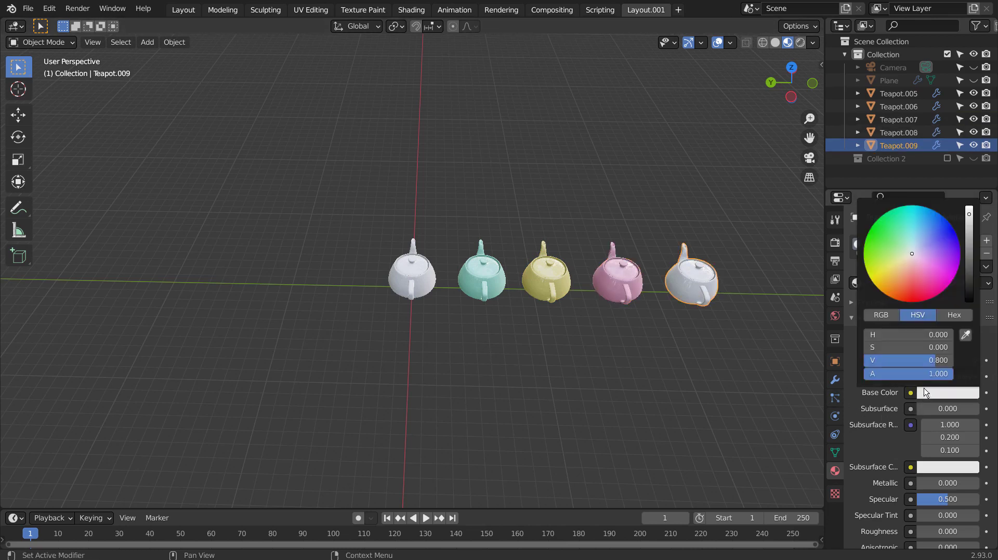
left_click(922, 237)
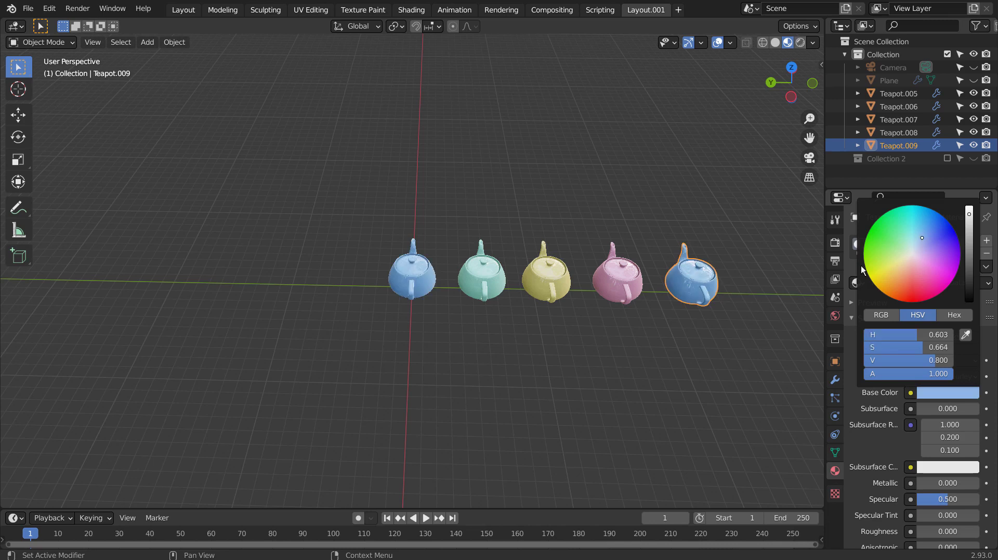
left_click(936, 392)
left_click(914, 254)
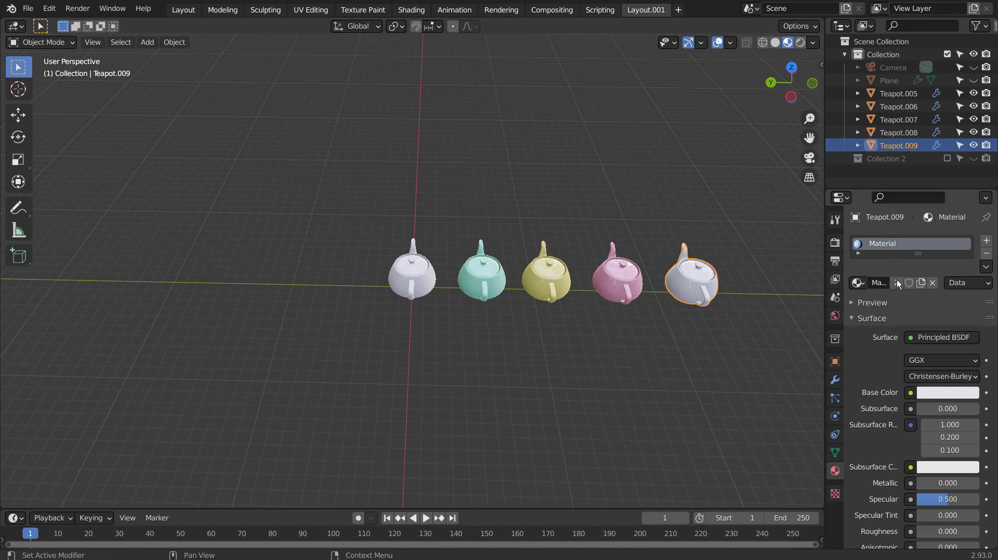
left_click(937, 393)
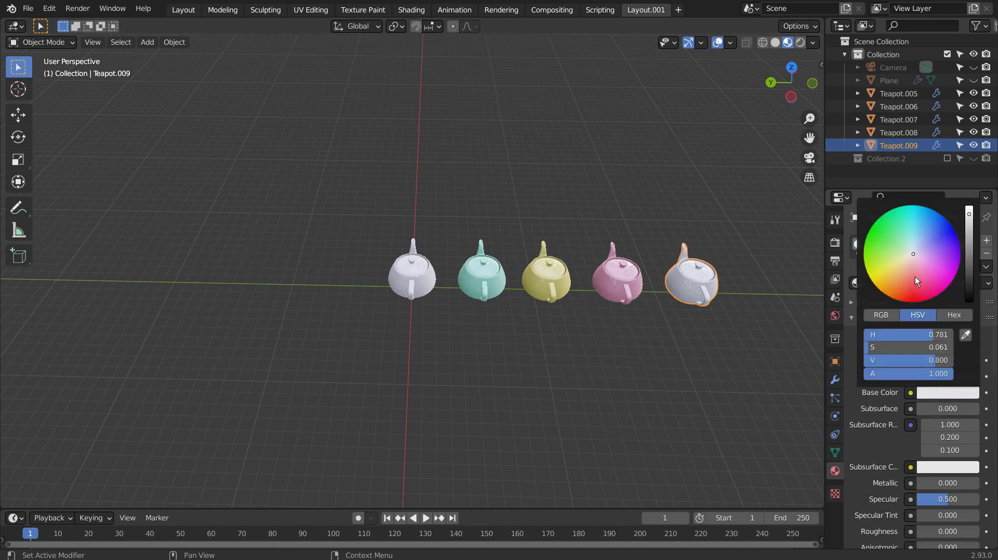
left_click(920, 244)
middle_click_drag(487, 392, 357, 279)
left_click_drag(212, 193, 479, 313)
Step: Move the five selected teapots into a new Collection 3
key("m")
left_click(479, 313)
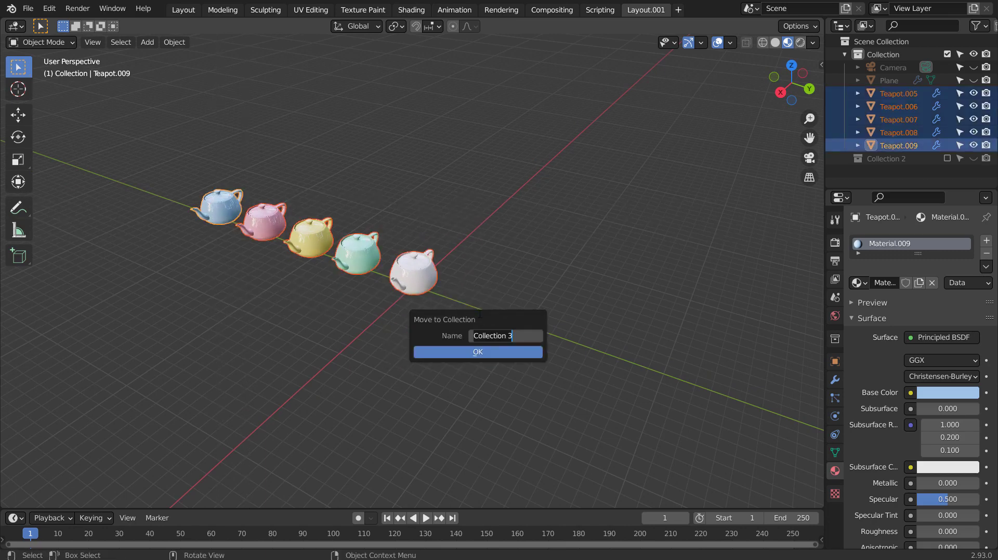
left_click(489, 351)
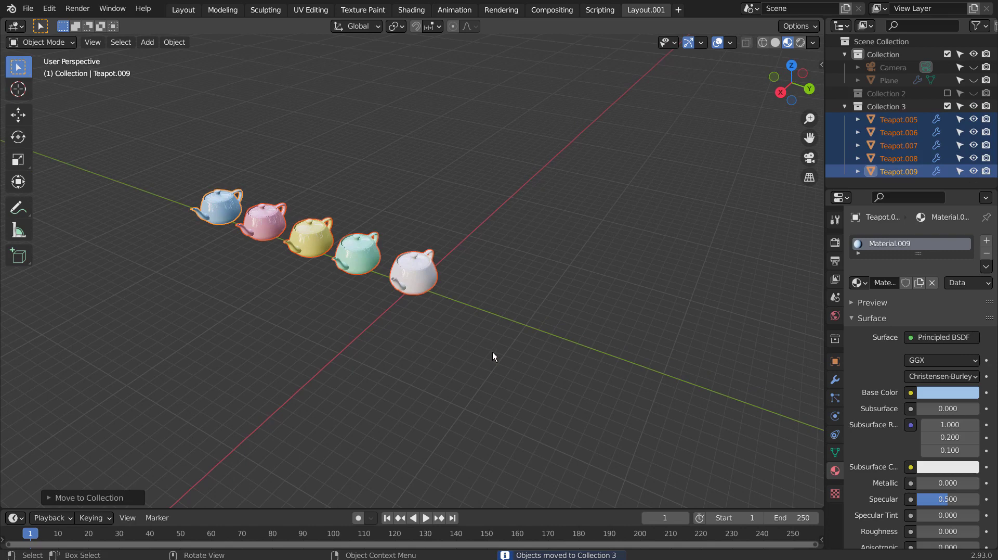
Step: Exclude Collection 3 and Collection 2, then unhide the Plane's teapot grid
left_click(845, 106)
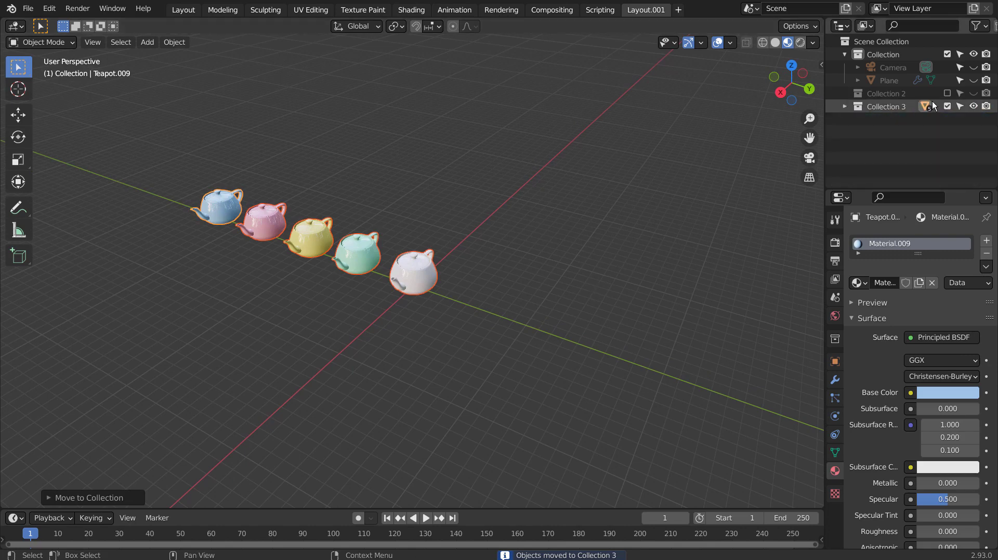
left_click(948, 106)
left_click(947, 93)
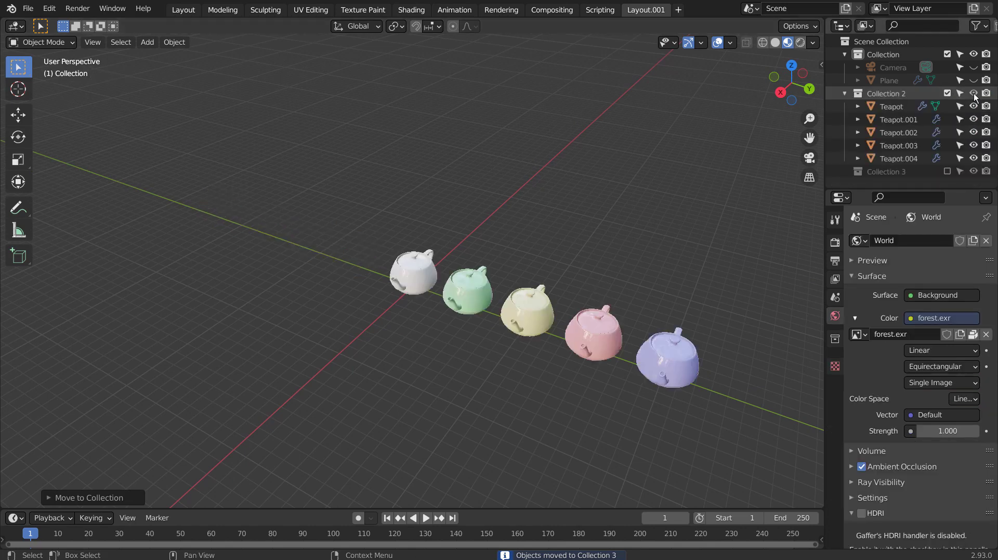
mouse_move(743, 323)
middle_mouse_down()
mouse_move(541, 299)
mouse_move(742, 313)
middle_mouse_up()
left_click(947, 93)
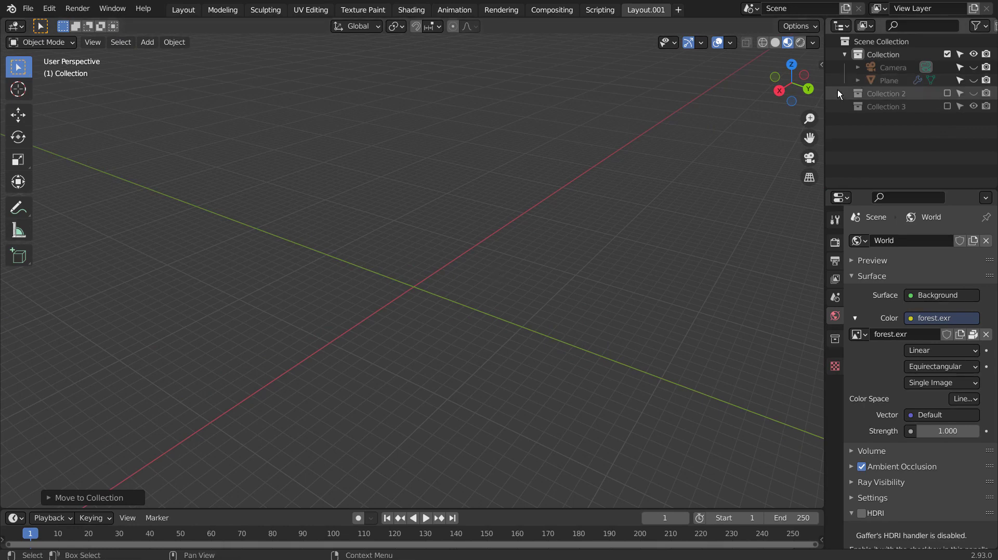
left_click(975, 80)
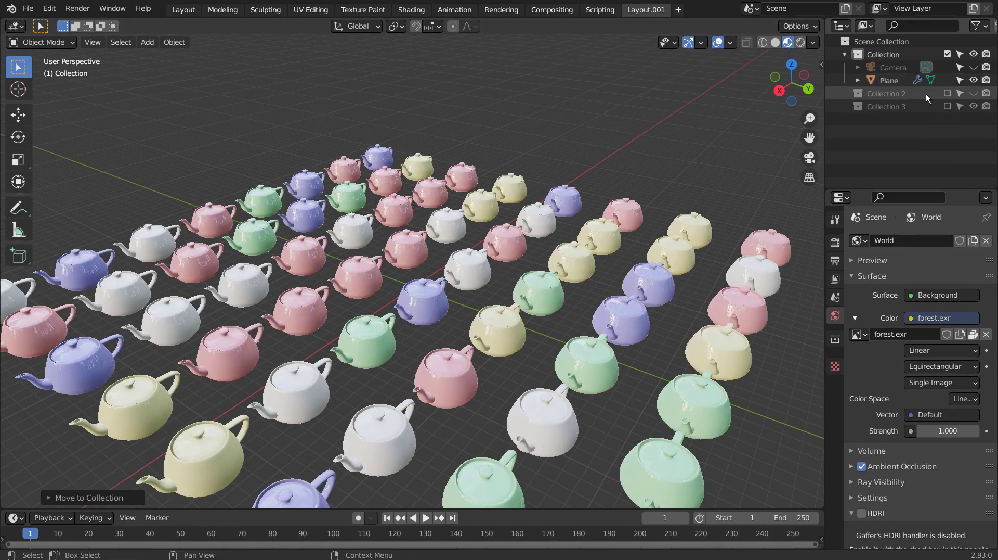
Step: Hide the Plane again and switch to the Layout workspace
left_click(975, 82)
key("shift+a")
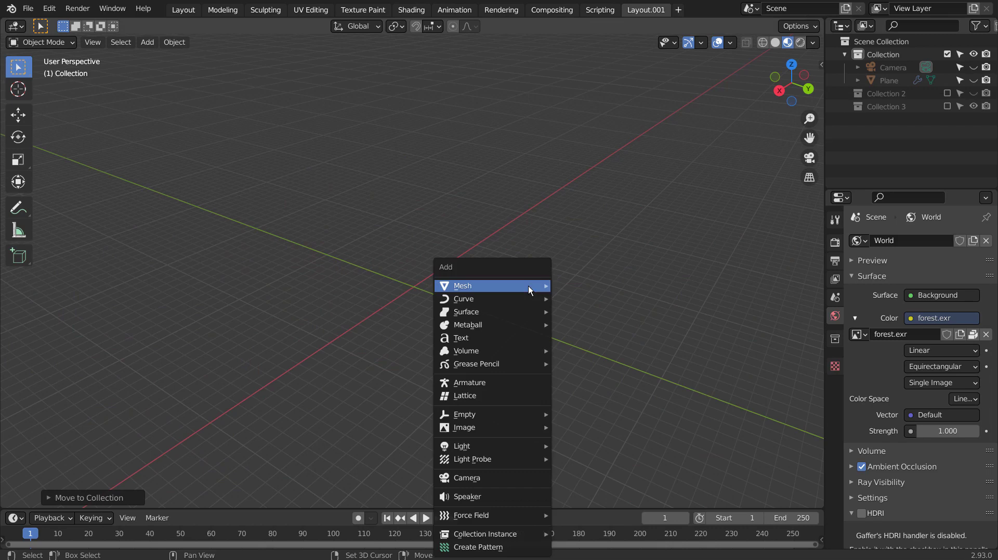
mouse_move(528, 285)
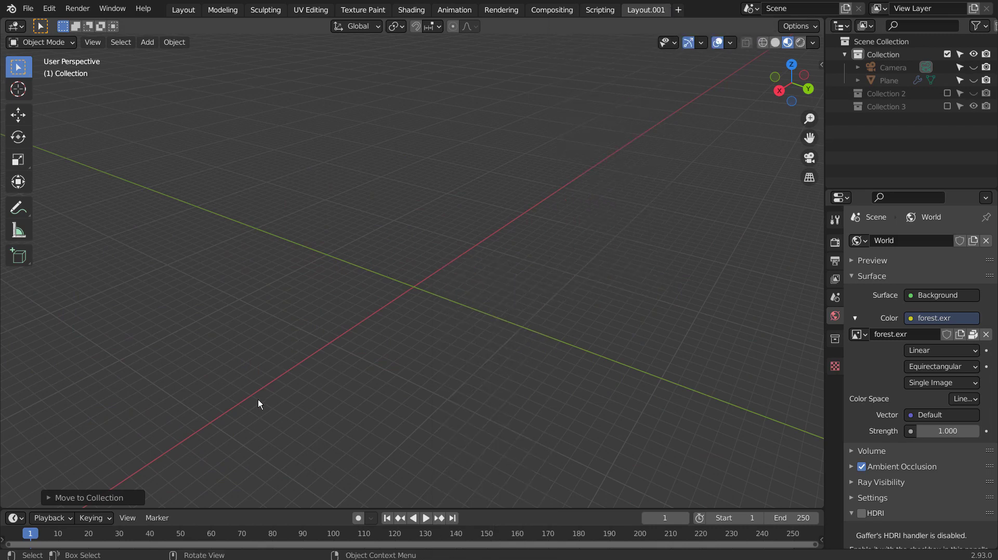
left_click(194, 10)
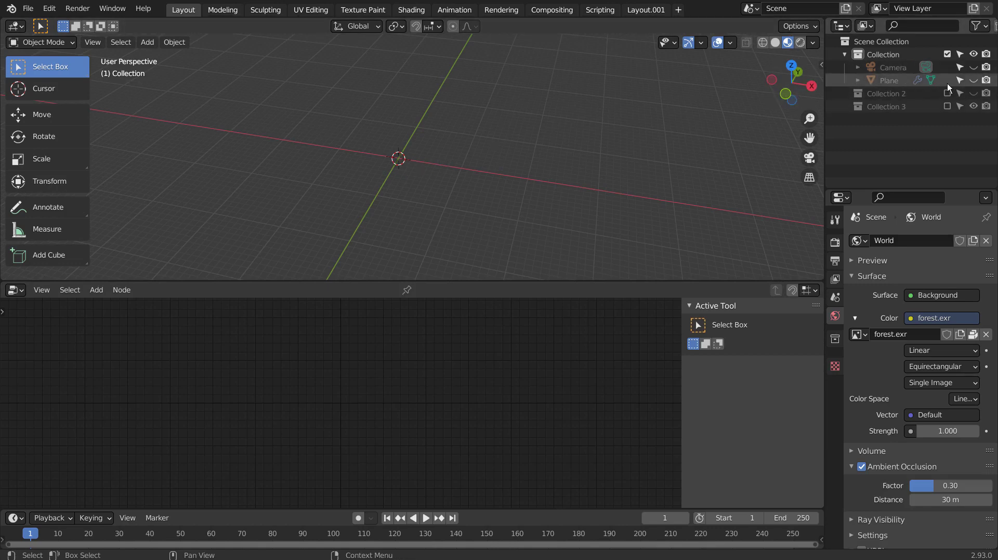
Step: Unhide and select the Plane, then maximize and zoom its Grid–Point Instance–Group Output node tree
left_click(973, 80)
left_click(448, 182)
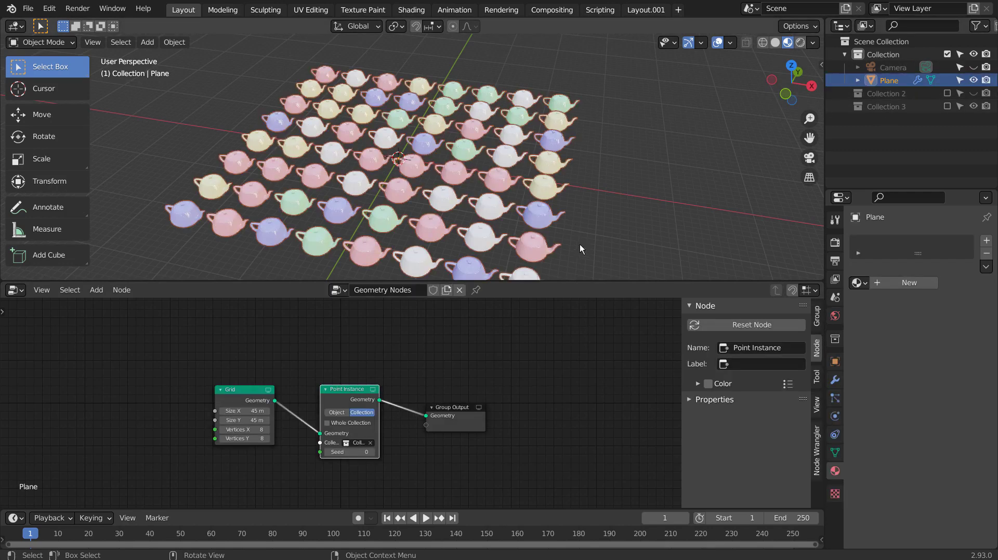
key("ctrl+space")
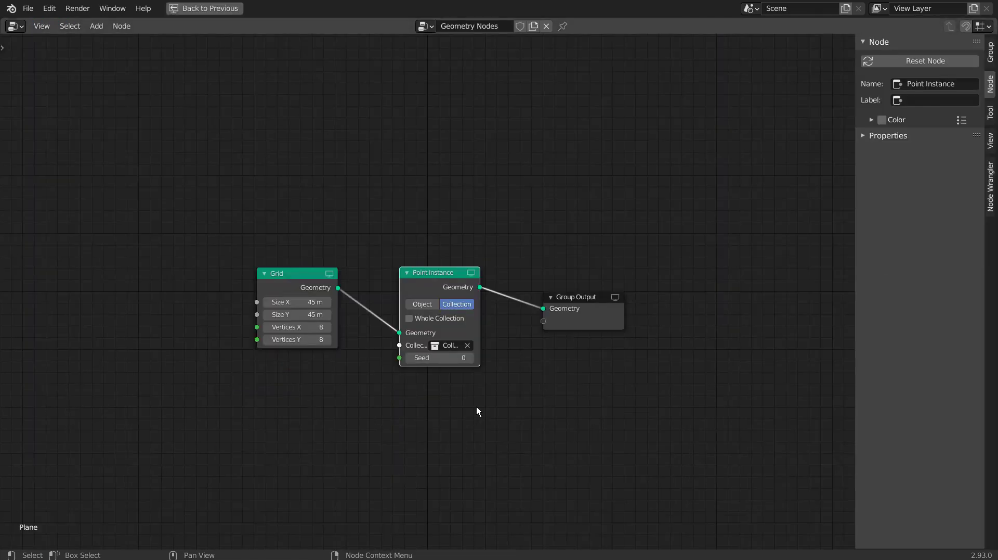
middle_click_drag(477, 406, 525, 350, "ctrl")
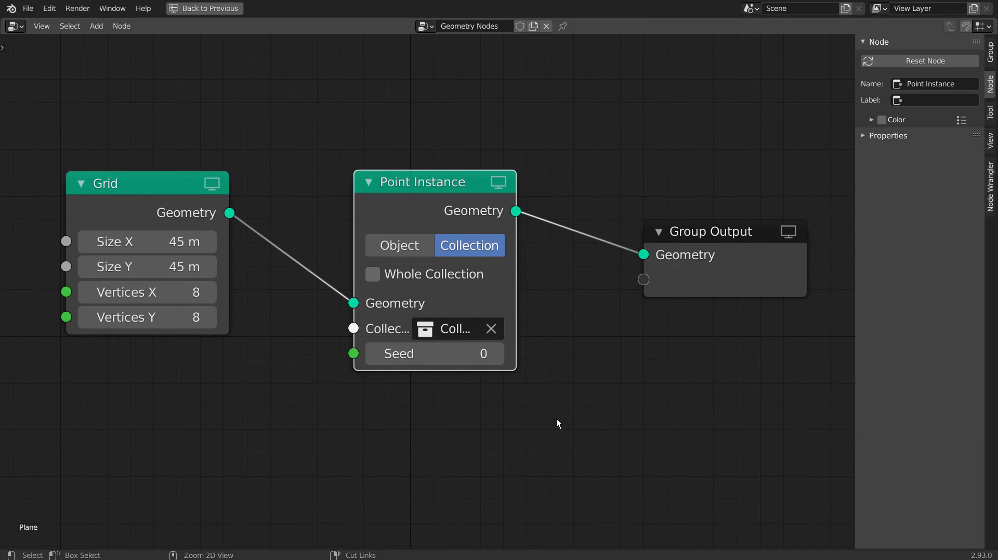
Step: Try Grid node densities, raising Vertices X to 11 then lowering both X and Y to 6
key("ctrl+space")
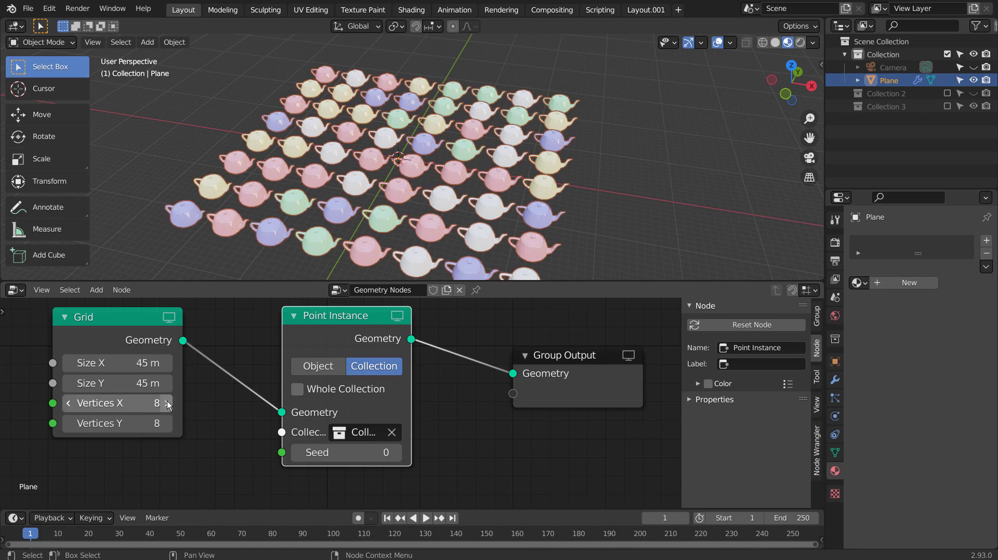
left_click_drag(167, 403, 182, 422)
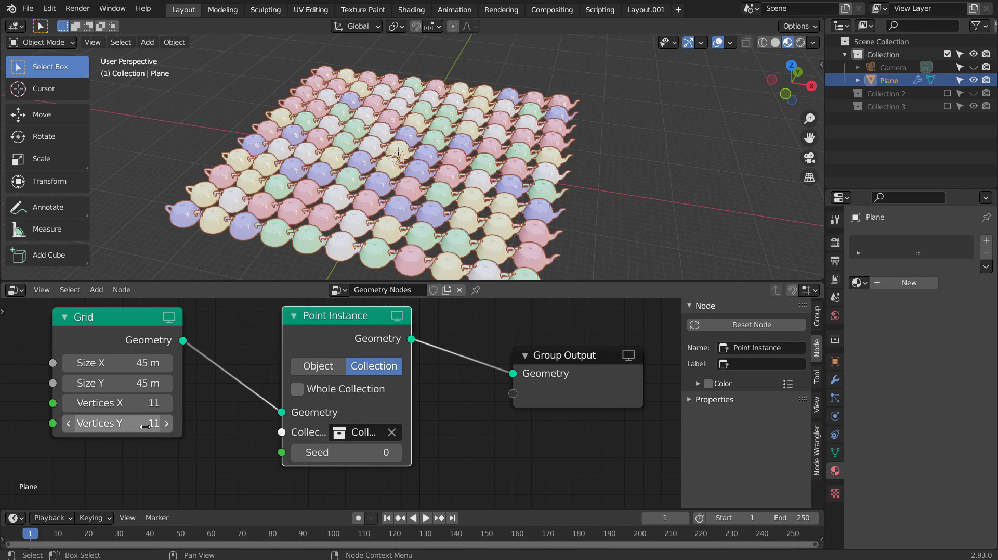
left_click(72, 426)
left_click(72, 426)
left_click(71, 426)
left_click(68, 423)
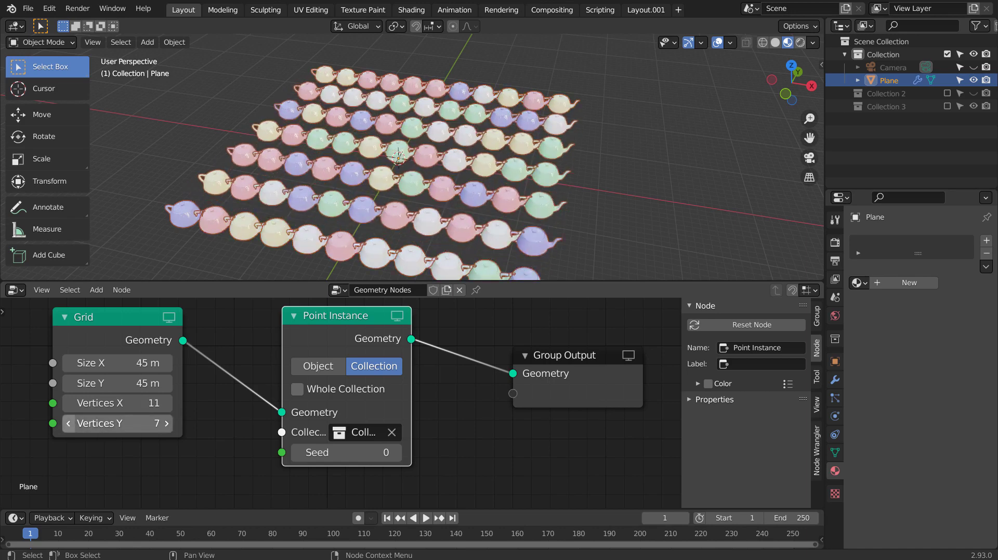
left_click(68, 423)
left_click(68, 403)
left_click(68, 402)
left_click(68, 402)
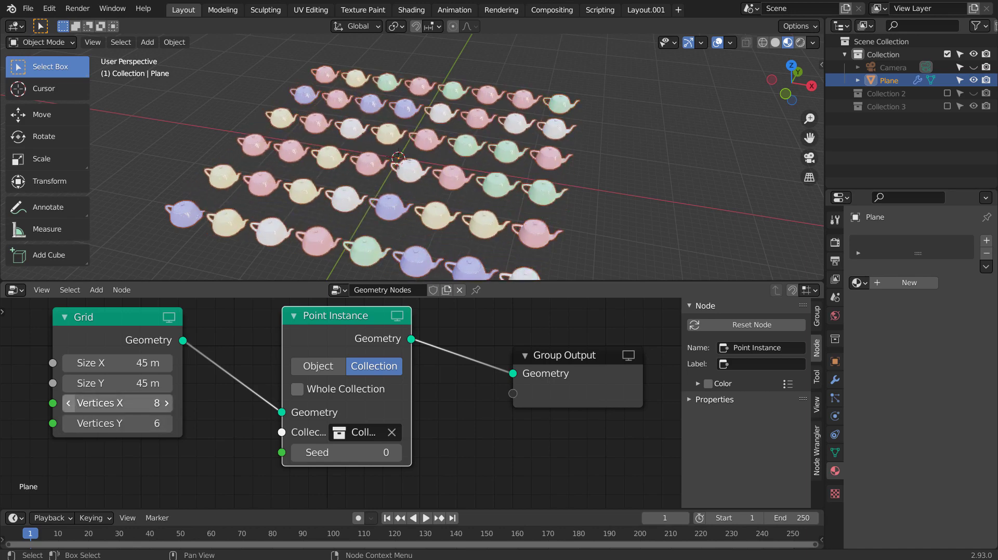
left_click(68, 402)
left_click(68, 403)
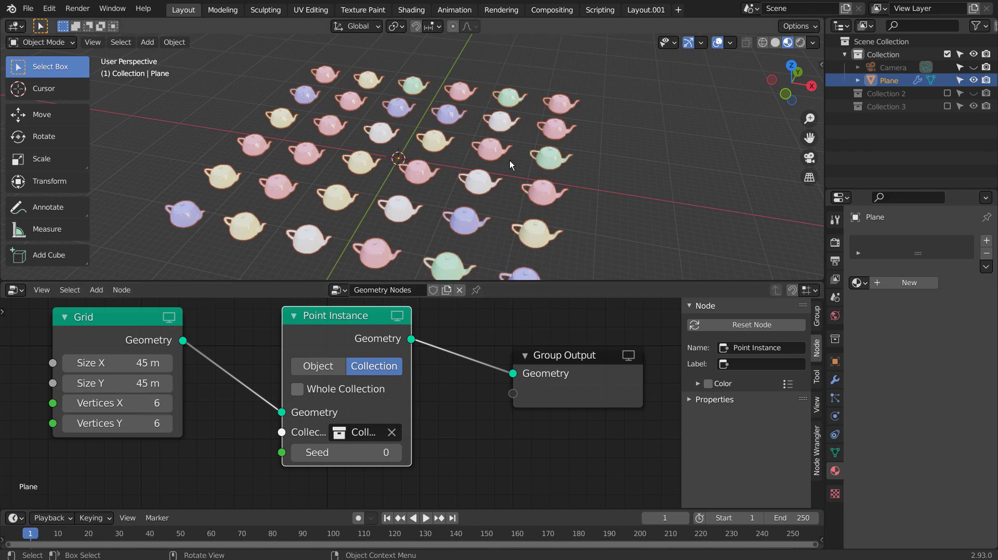
middle_click_drag(510, 161, 596, 166)
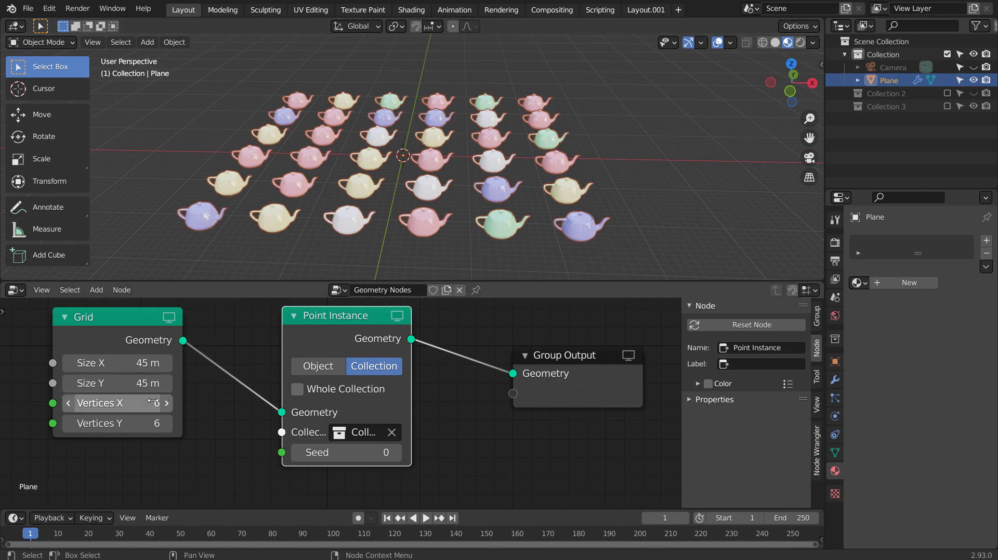
Step: Set the Grid node's Vertices X and Vertices Y to 8 each
left_click(114, 402)
type("8")
key("Tab")
type("8")
key("Return")
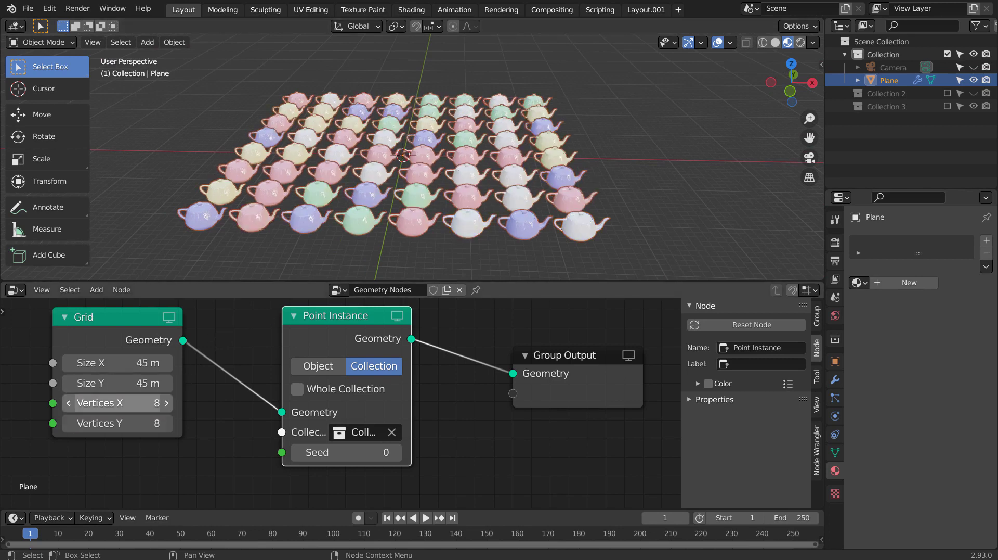
Step: Try Collection 3 as the instanced collection, then switch back to Collection 2
left_click(347, 435)
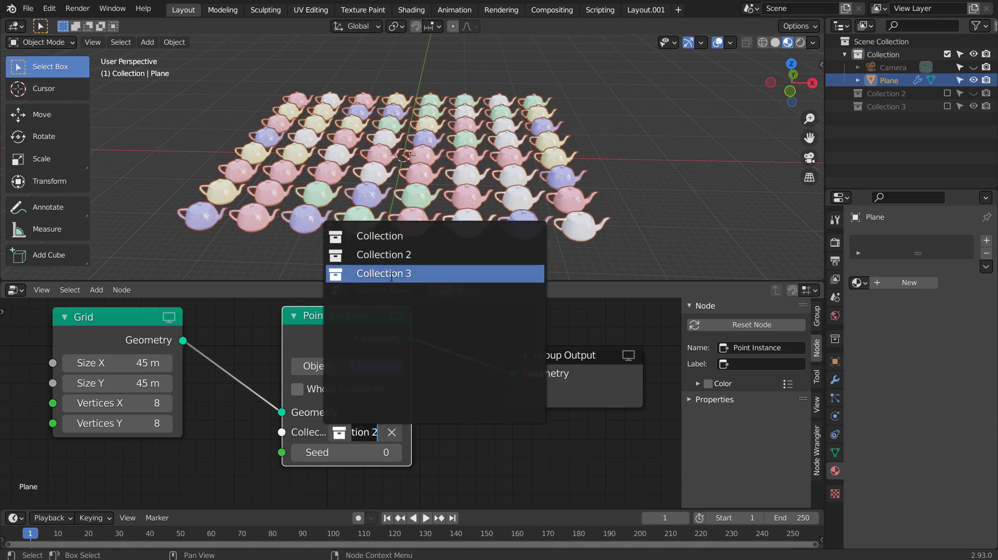
left_click(392, 273)
left_click(352, 431)
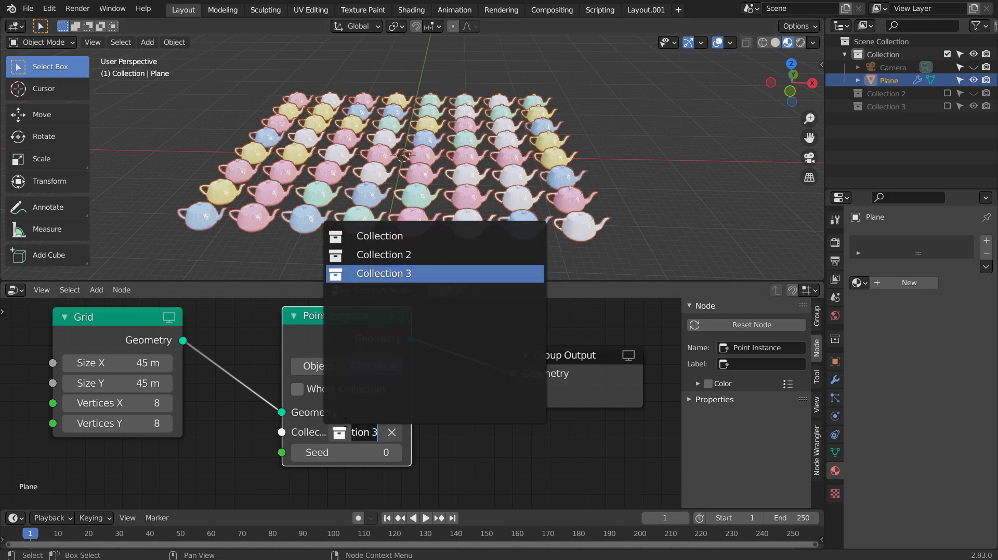
left_click(416, 255)
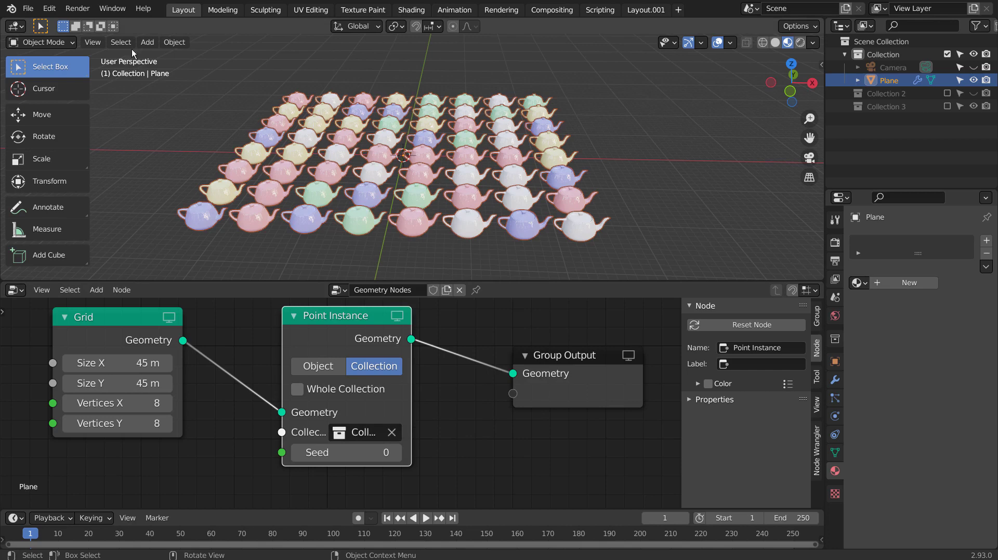
Step: In the Layout.001 workspace, hide the Plane and add a new Teapot+ mesh
left_click(635, 9)
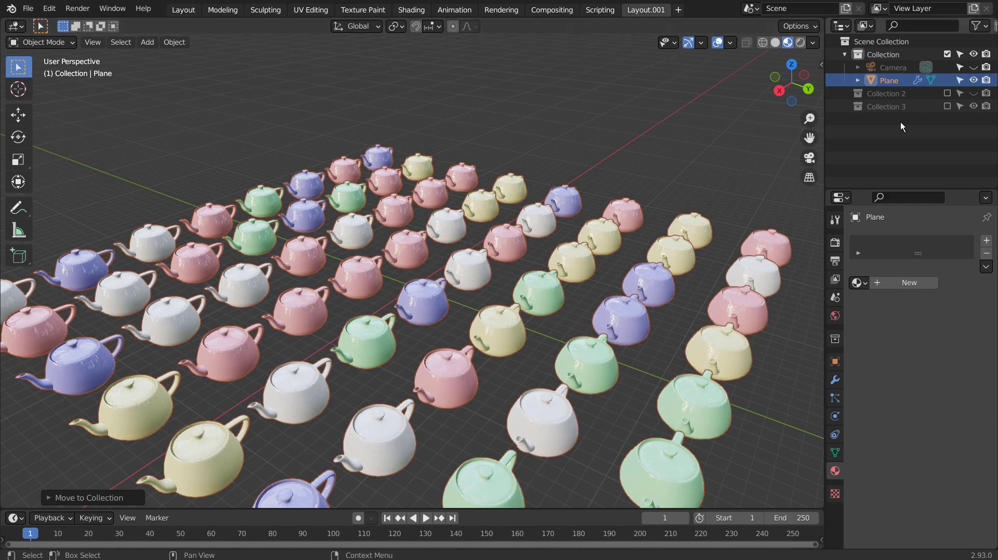
left_click(974, 80)
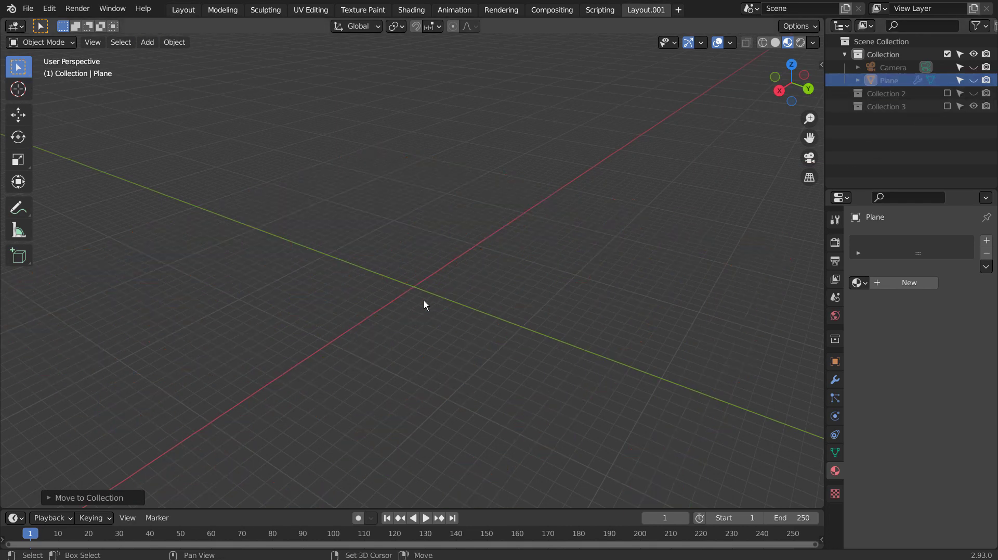
key("shift+a")
mouse_move(401, 285)
mouse_move(530, 247)
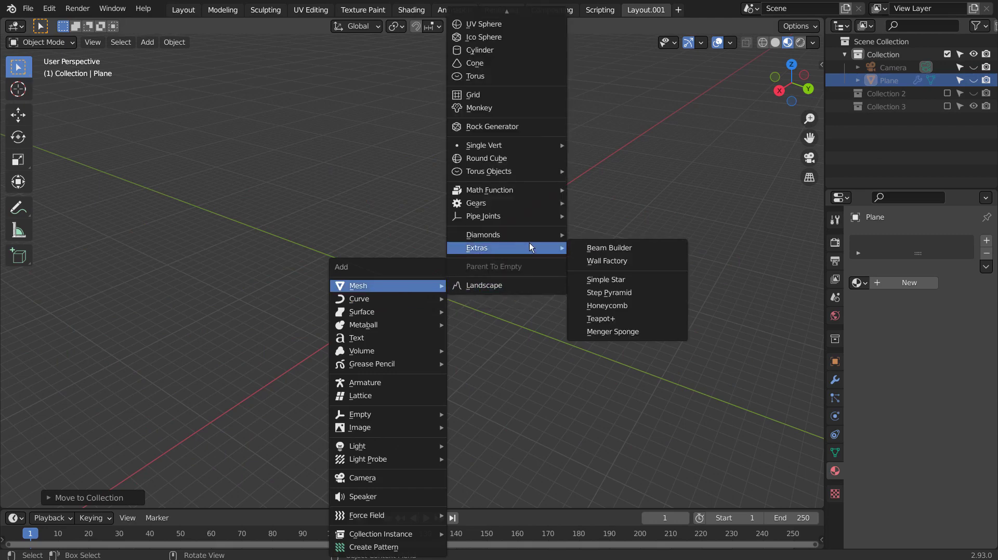
left_click(621, 317)
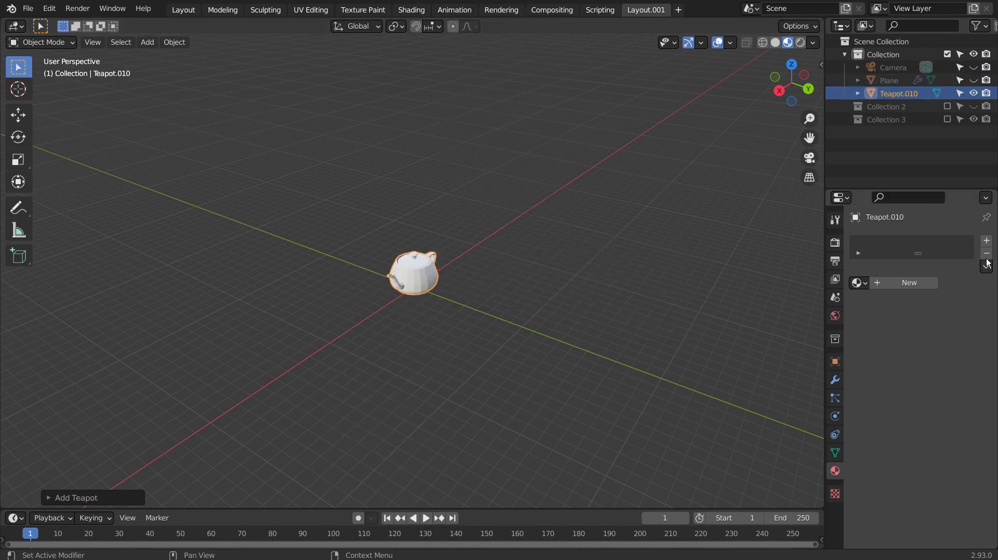
Step: Add an Array modifier to the teapot with Count 5
left_click(835, 379)
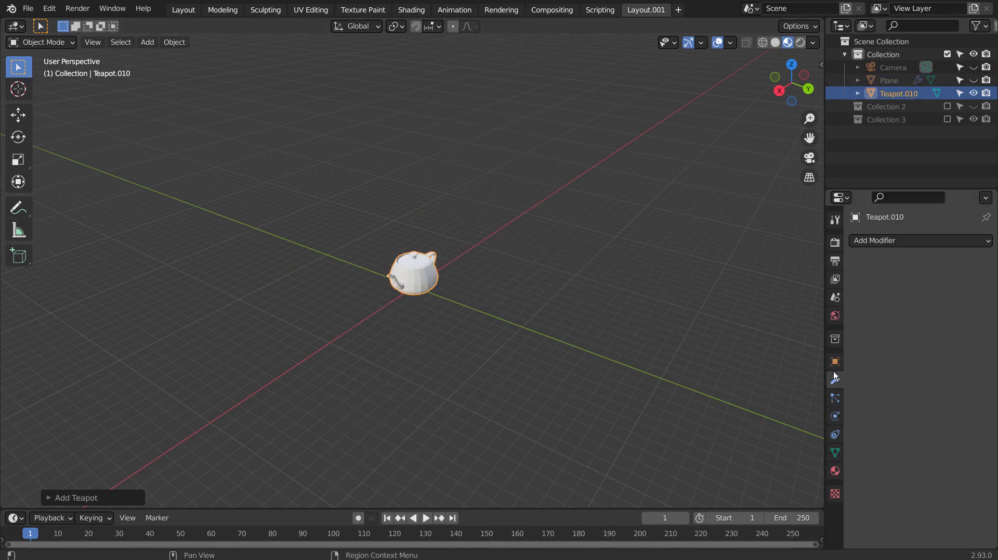
left_click(881, 238)
left_click(768, 276)
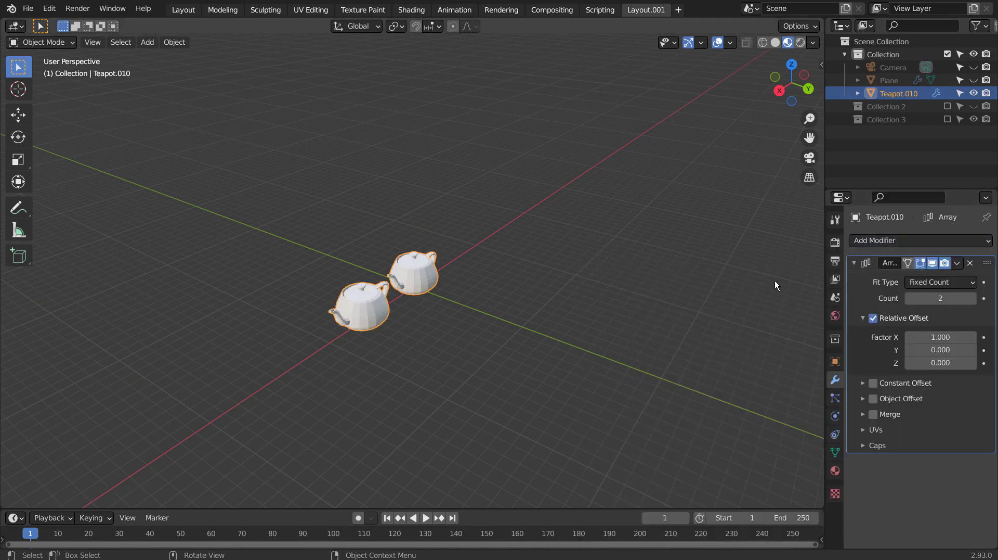
left_click(976, 297)
left_click(976, 297)
left_click(976, 297)
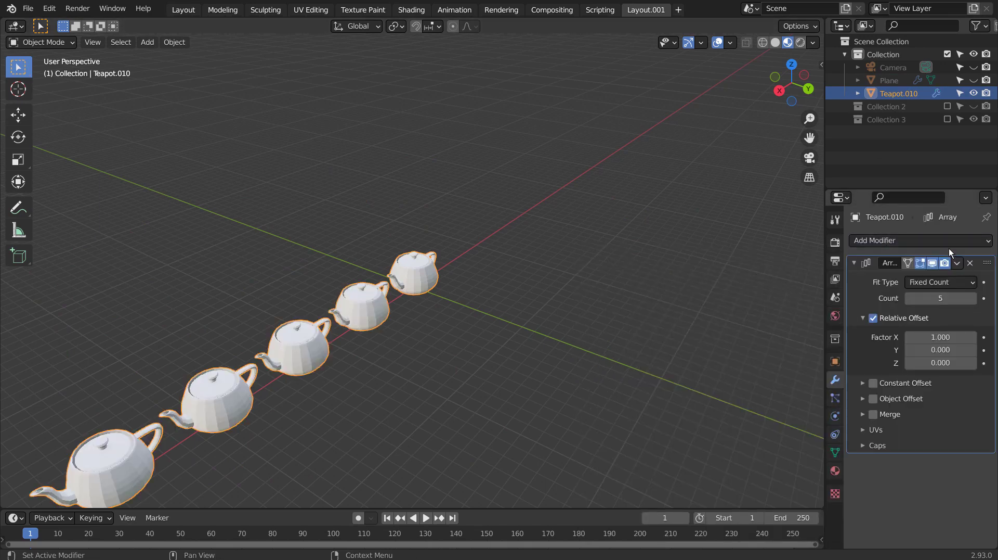
Step: Add a second Array modifier with Relative Offset X 0, Y 1 and Count 5
left_click(932, 239)
left_click(745, 270)
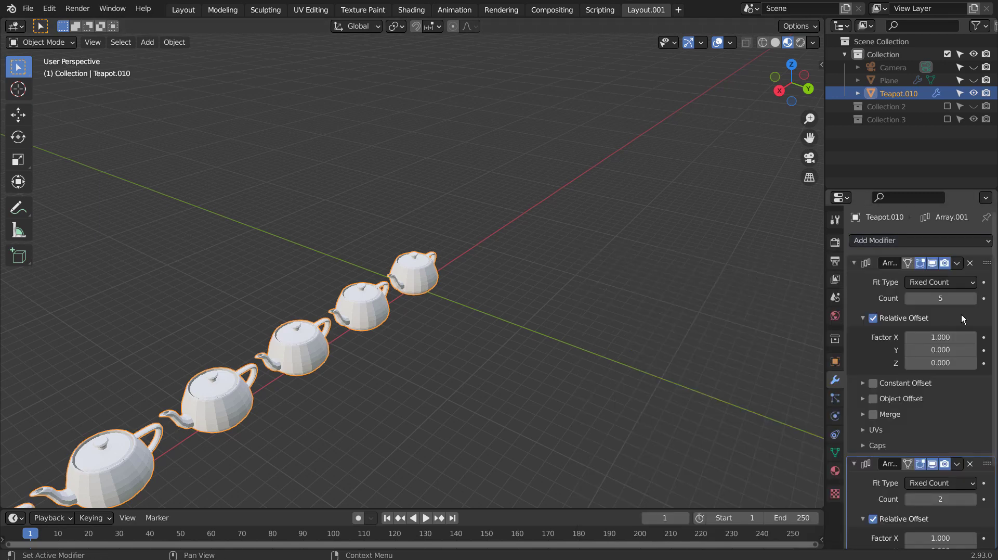
scroll(947, 468, "down", 5)
double_click(943, 433)
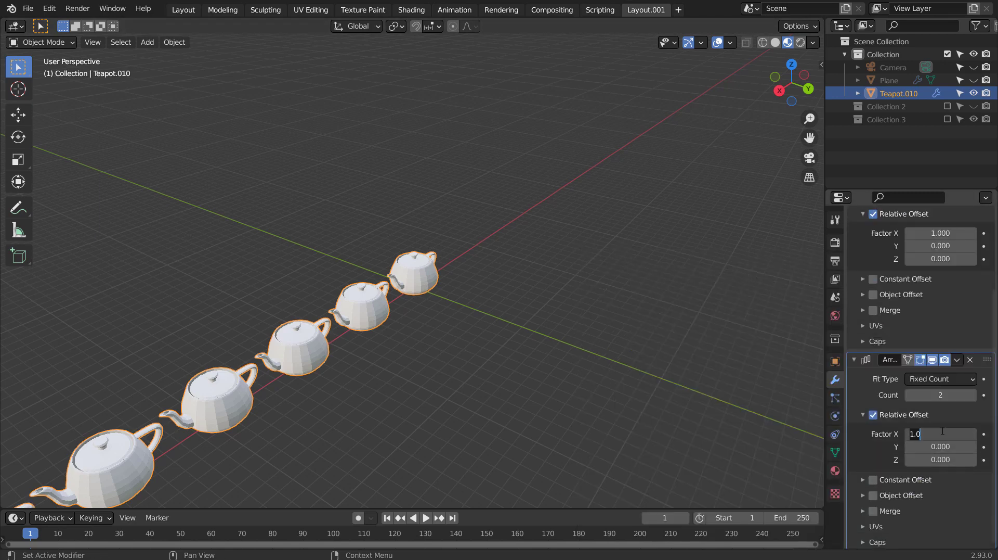
type("0")
key("Tab")
type("1")
key("Return")
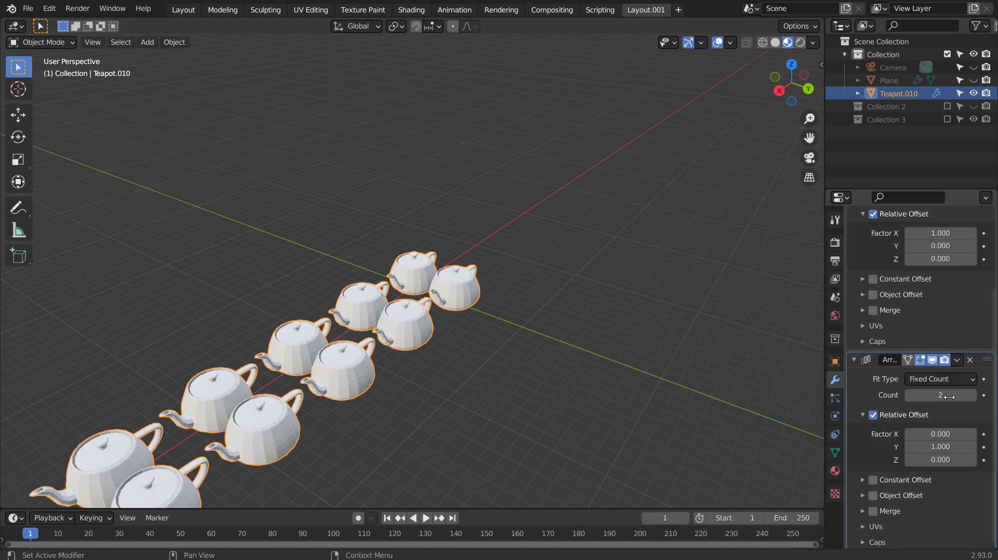
double_click(941, 394)
type("5")
key("Return")
middle_click_drag(520, 322, 468, 334)
Step: Apply both Array modifiers to bake the teapot grid into real mesh geometry
key("Tab")
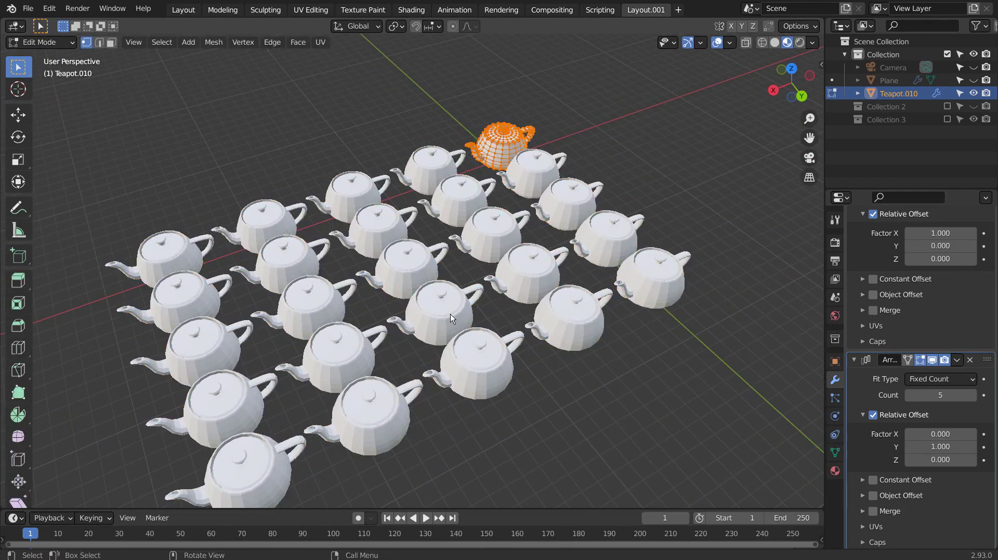
key("Tab")
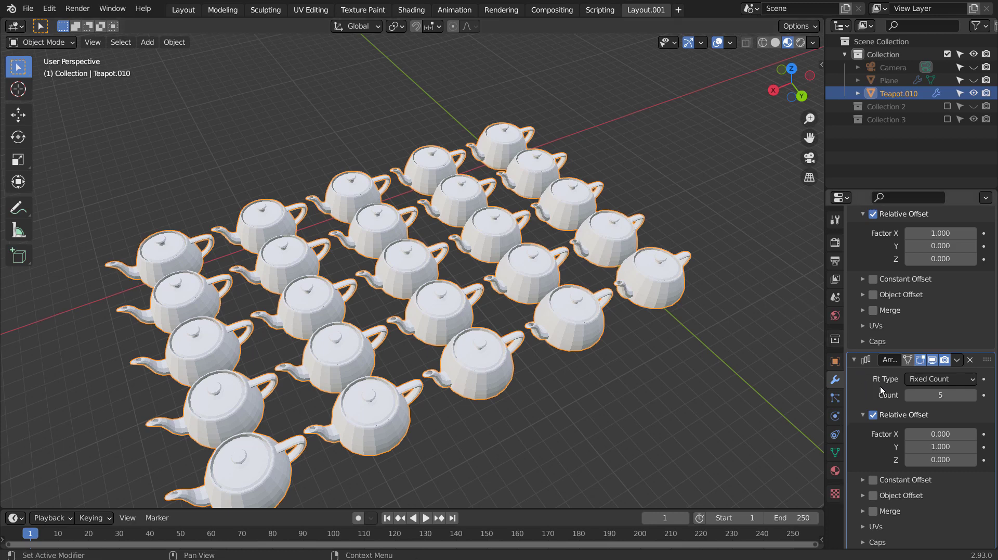
key("ctrl+a")
key("ctrl+a")
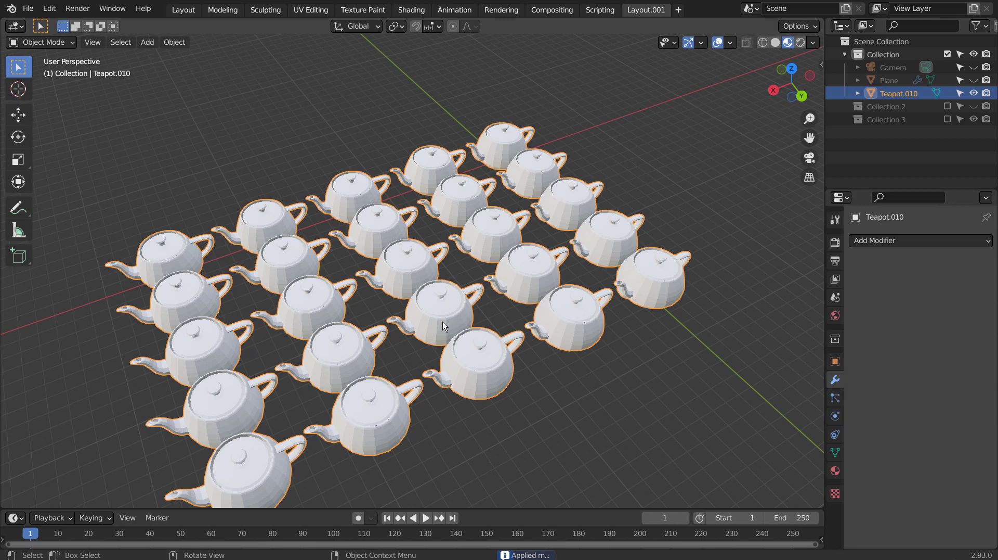
Step: Separate the combined mesh by loose parts into individual teapots, then select one teapot
key("Tab")
key("3")
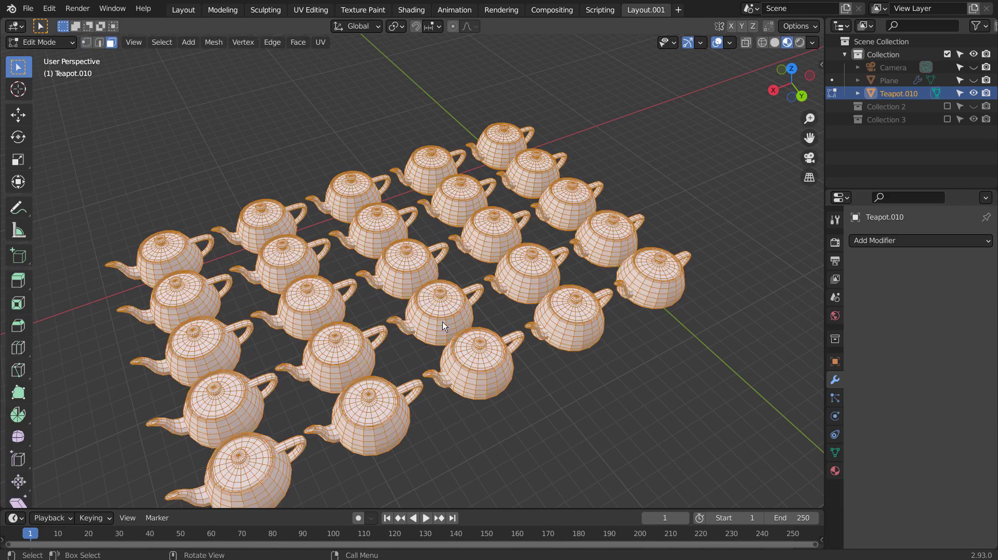
key("p")
left_click(436, 350)
key("Tab")
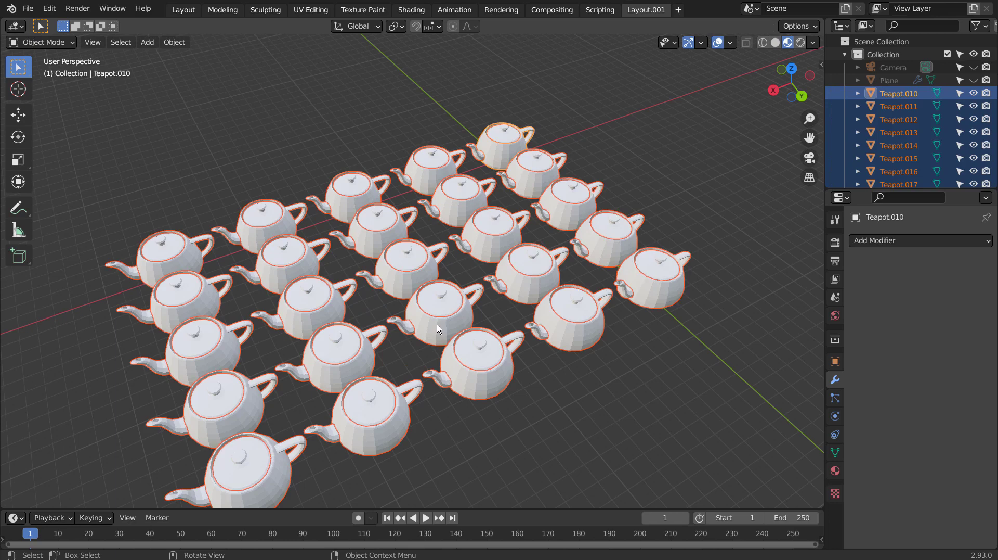
left_click(437, 326)
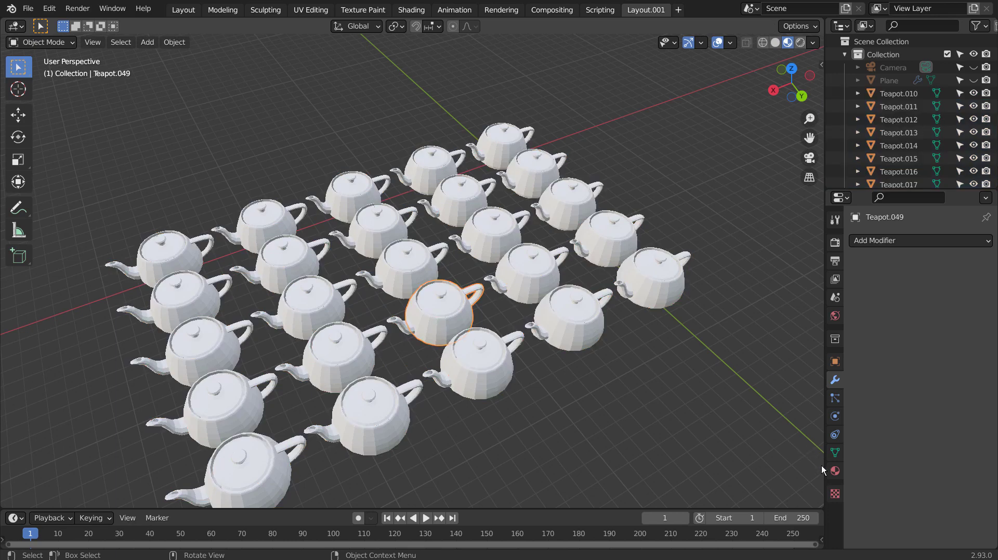
Step: Give one teapot a new material, try an orange Base Color, undo it, and box-select all teapots
left_click(835, 470)
left_click(911, 276)
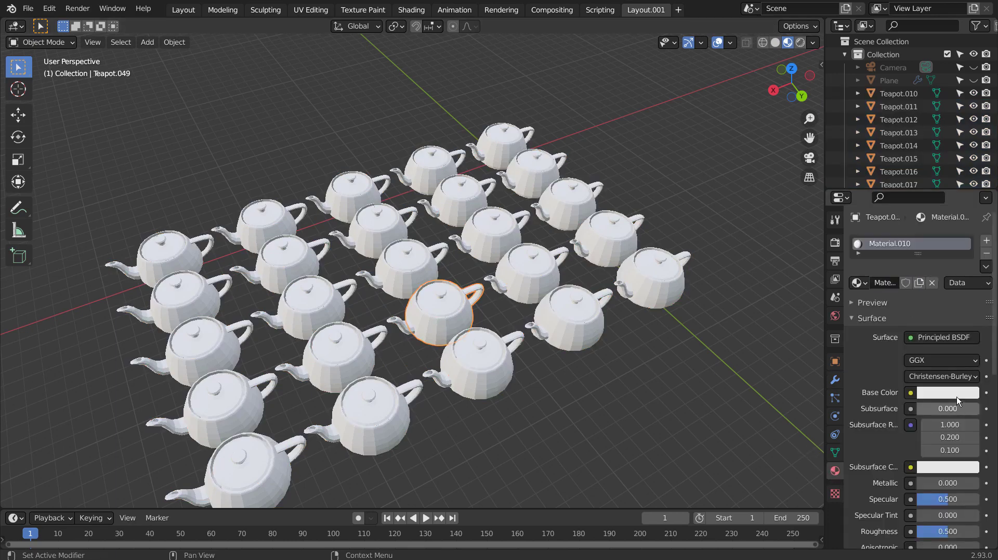
left_click(957, 392)
left_click(926, 292)
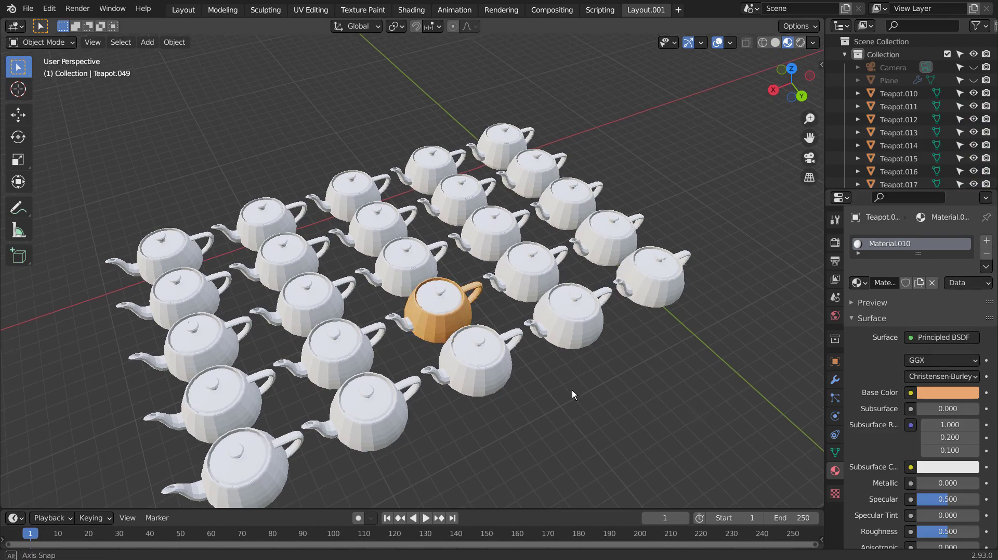
middle_click_drag(572, 390, 541, 401)
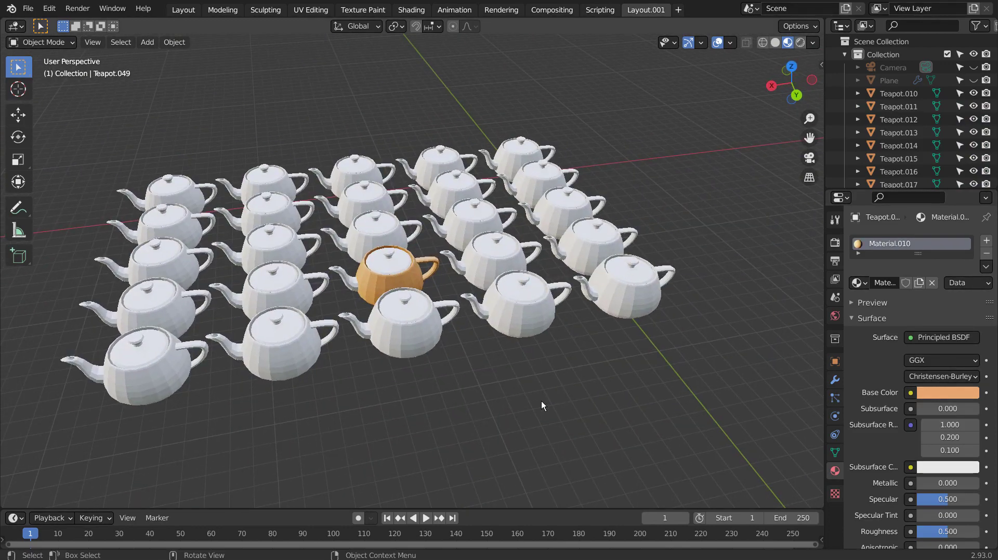
key("ctrl+z")
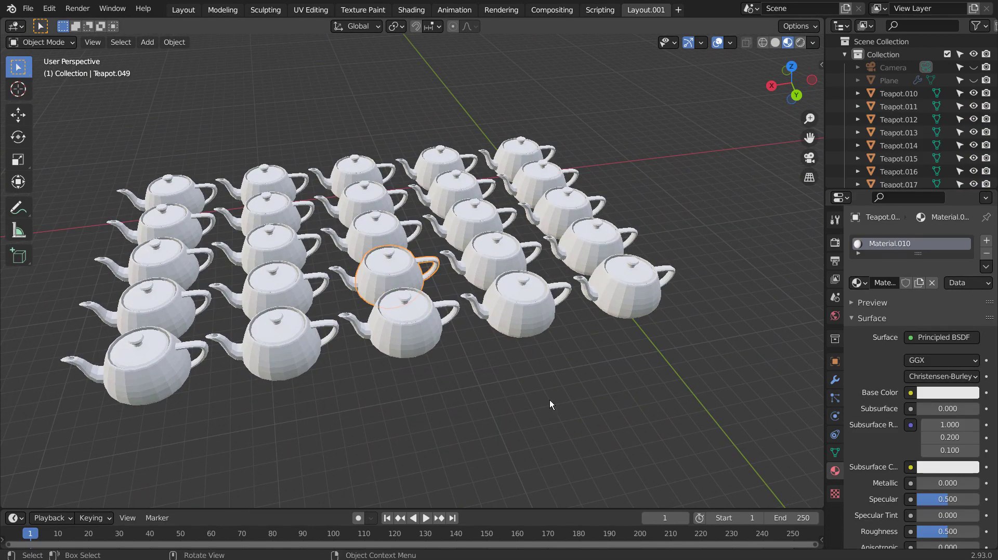
left_click_drag(120, 139, 650, 392)
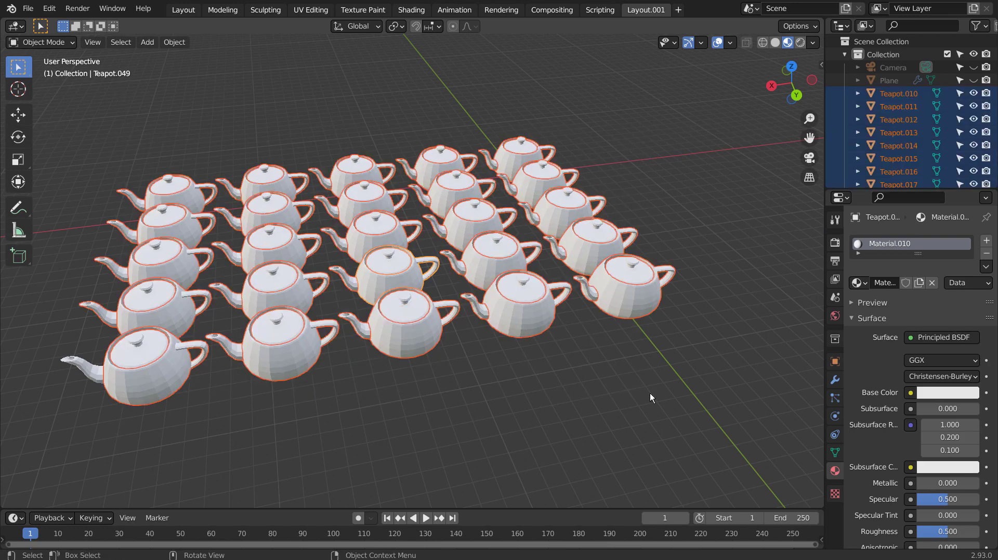
Step: Delete all the split teapots, then the leftover teapot piece
key("x")
left_click(650, 394)
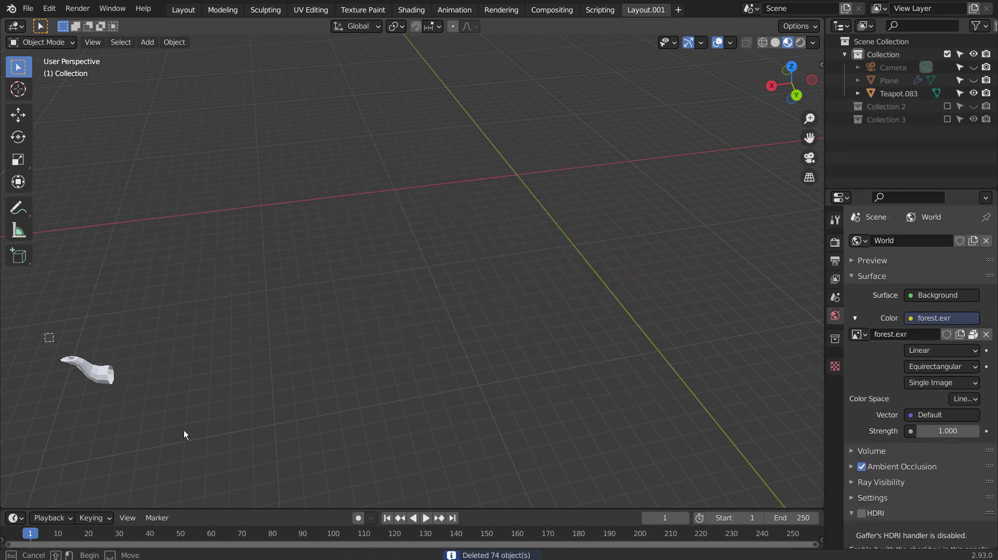
key("a")
key("x")
left_click(272, 434)
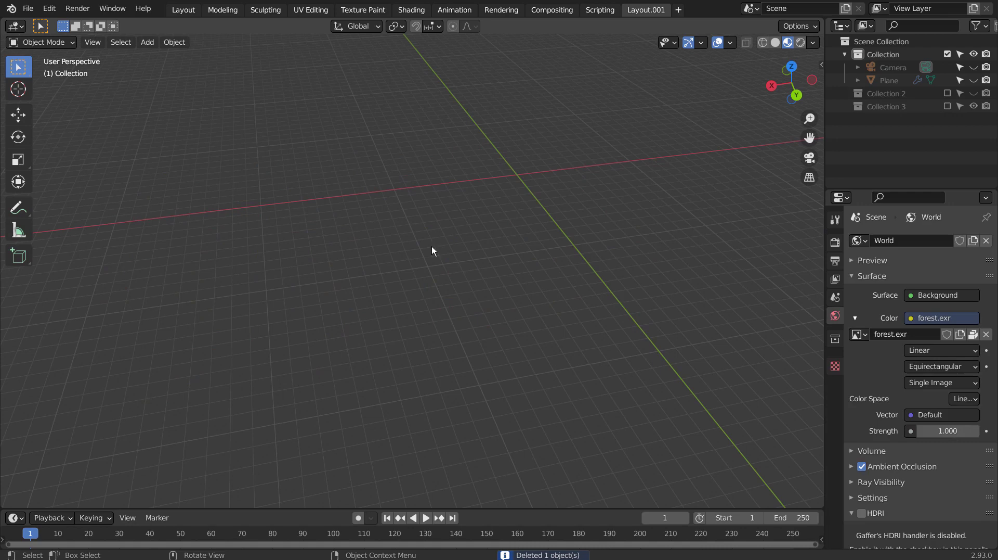
Step: Add a test plane, delete it again, and bring up the Add > Mesh menu
key("shift+a")
mouse_move(432, 246)
left_click(489, 246)
middle_click_drag(493, 246, 498, 364)
key("Delete")
key("shift+a")
mouse_move(476, 283)
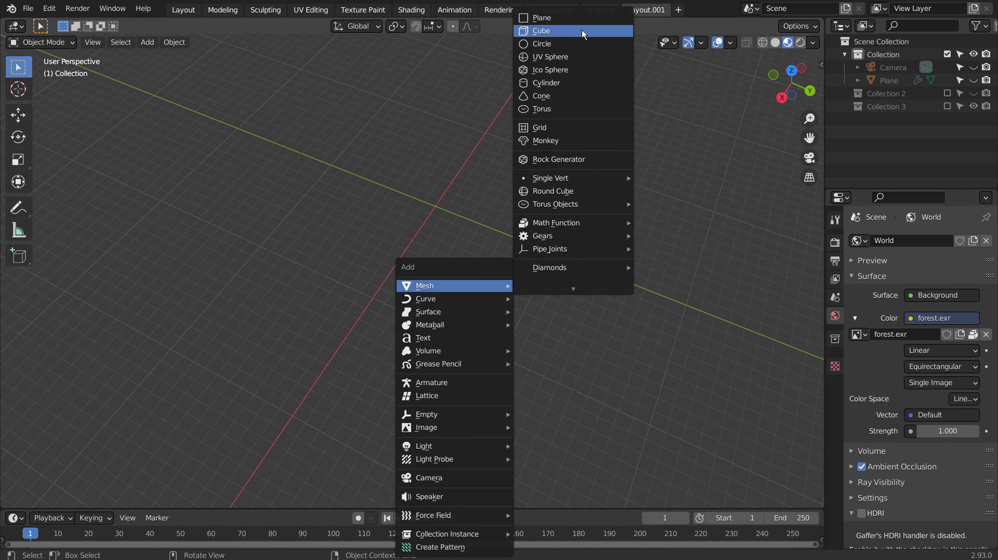
Step: Add a cube and a UV sphere, moving the sphere along Y beside the cube
left_click(582, 30)
key("shift+a")
mouse_move(537, 239)
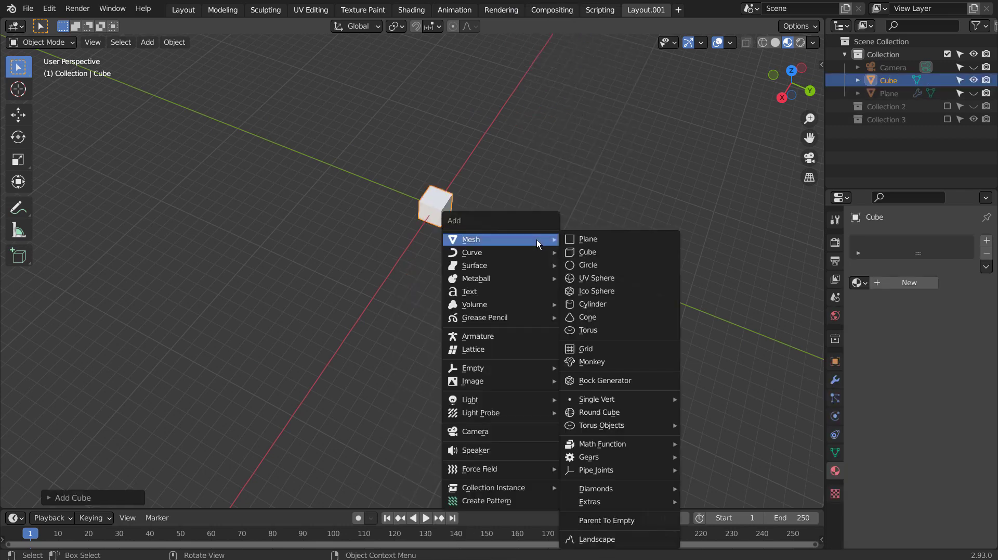
left_click(595, 273)
key("g")
key("y")
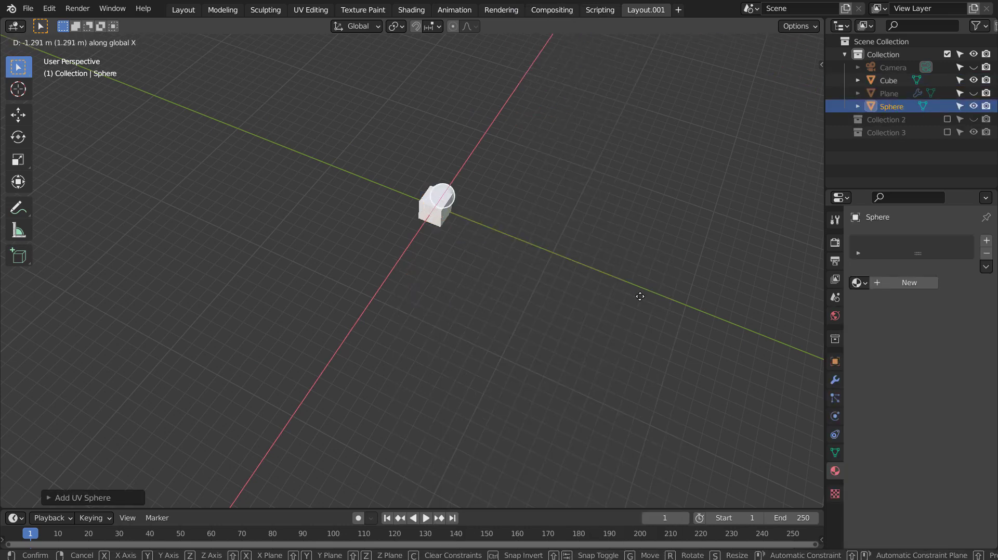
left_click(635, 289)
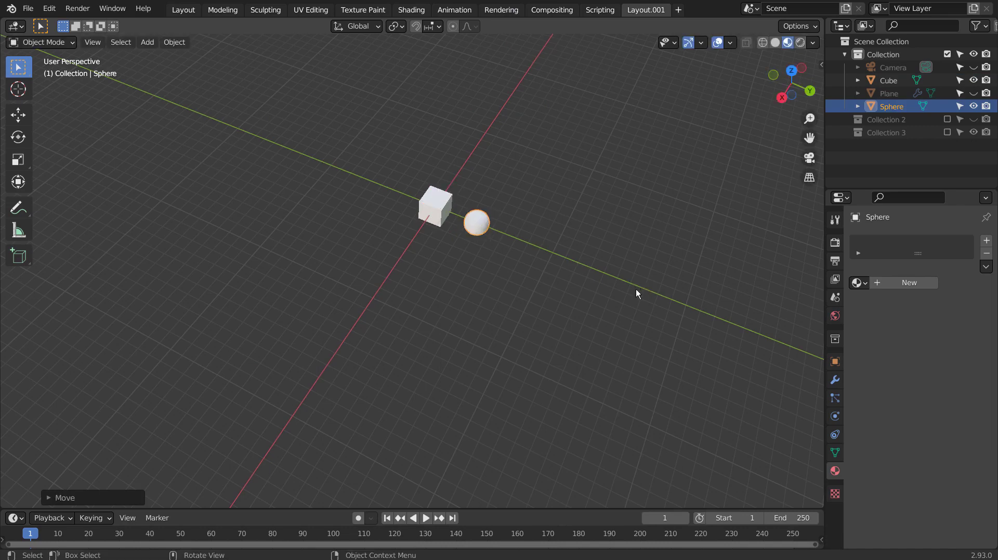
Step: Add an icosphere and place it along Y next to the sphere, undoing a stray duplicate
key("shift+a")
mouse_move(596, 285)
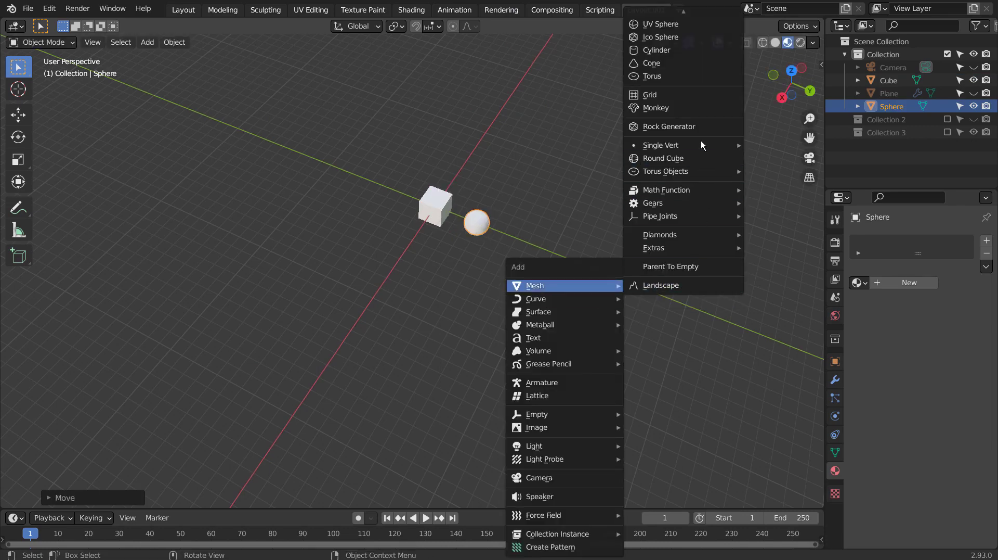
scroll(692, 104, "up", 3)
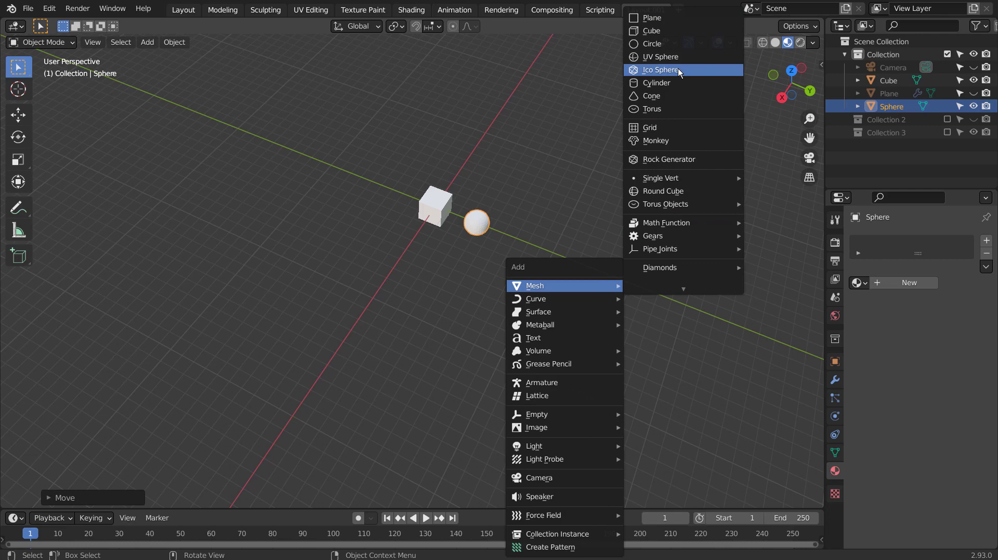
left_click(678, 68)
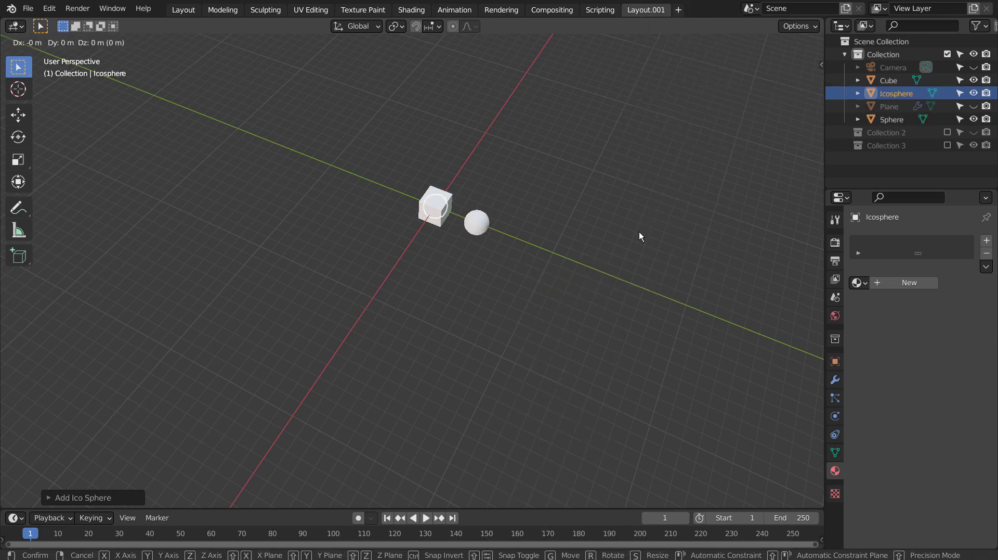
key("g")
key("y")
left_click(731, 269)
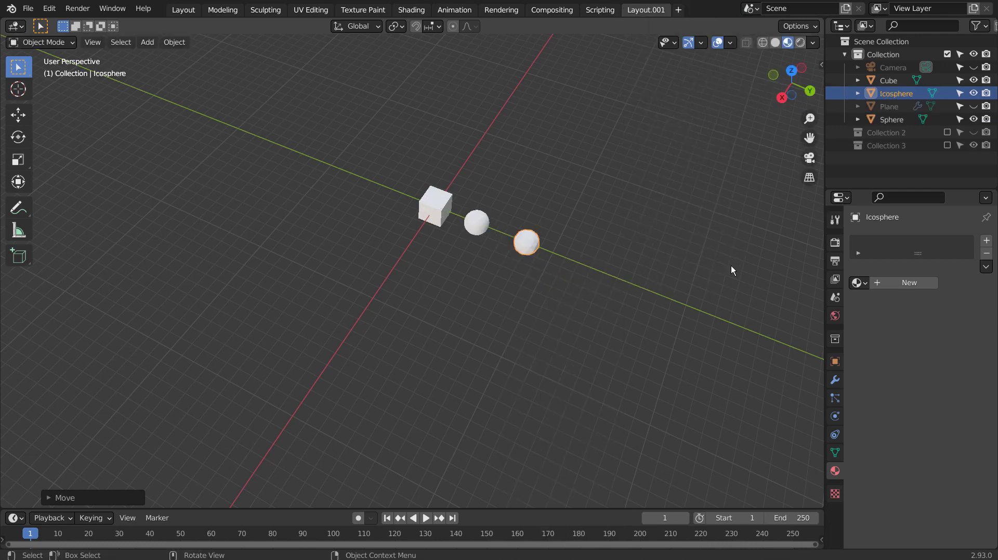
key("g")
key("y")
left_click(660, 284)
key("shift+d")
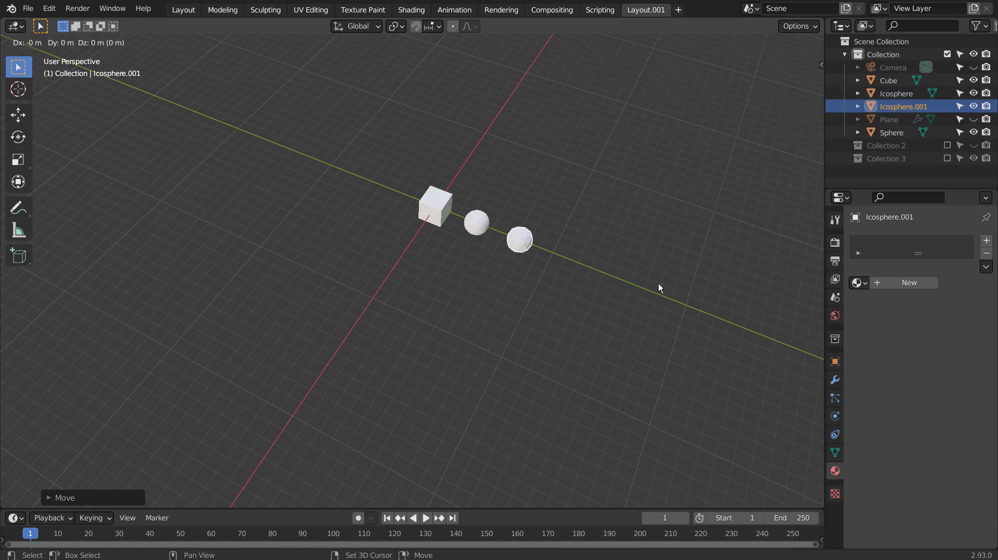
key("Escape")
key("ctrl+z")
Step: Add a cylinder after the icosphere along Y, undoing an extra cylinder
key("shift+a")
mouse_move(659, 286)
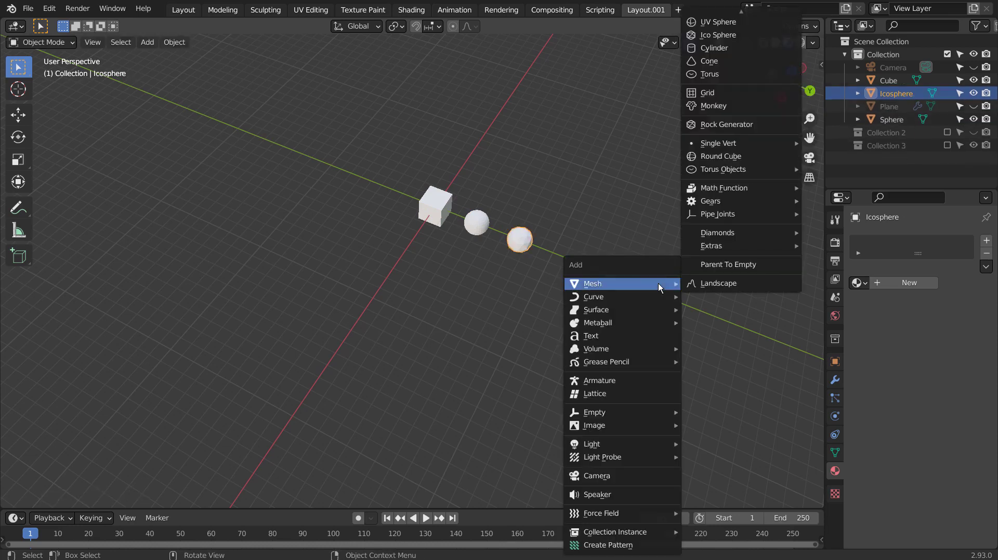
left_click(760, 50)
key("g")
key("y")
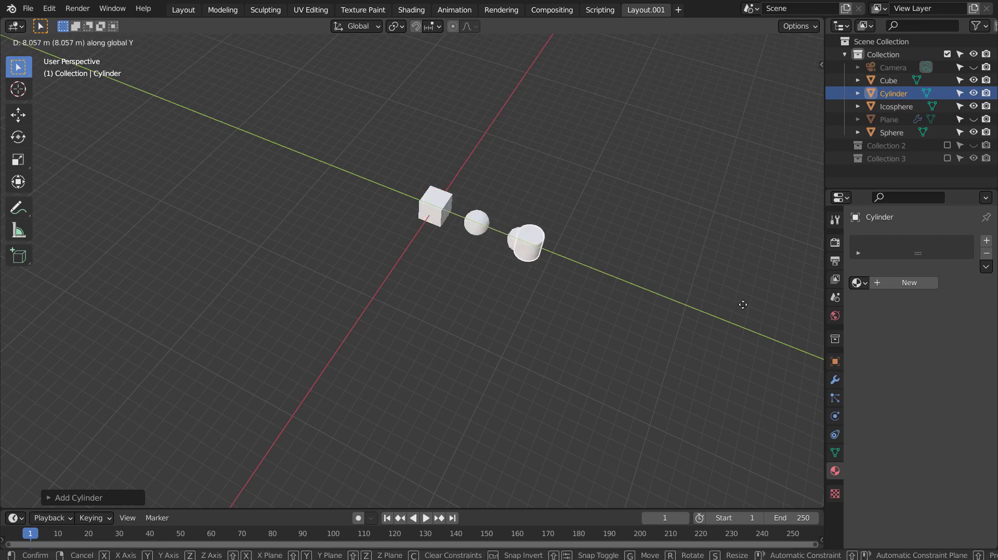
left_click(775, 308)
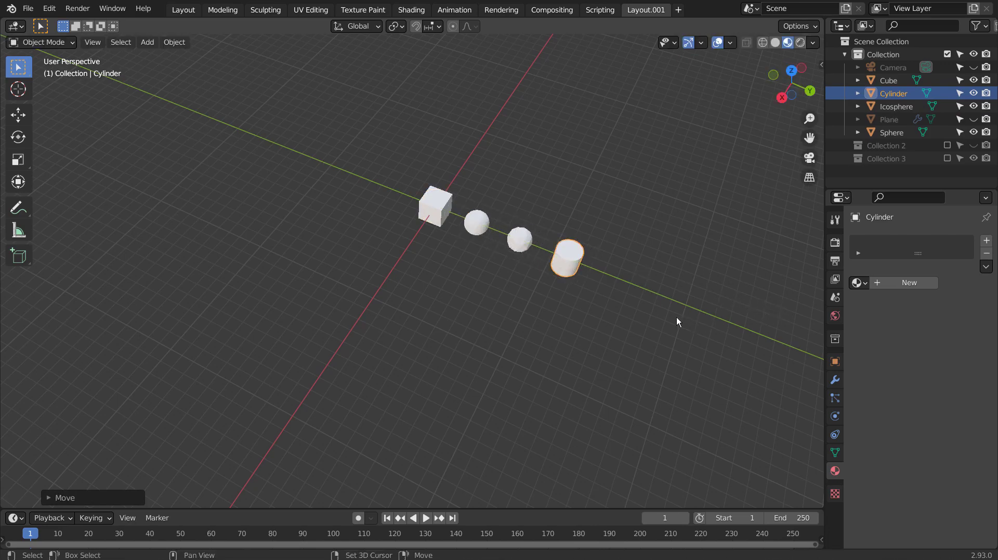
key("shift+a")
mouse_move(676, 288)
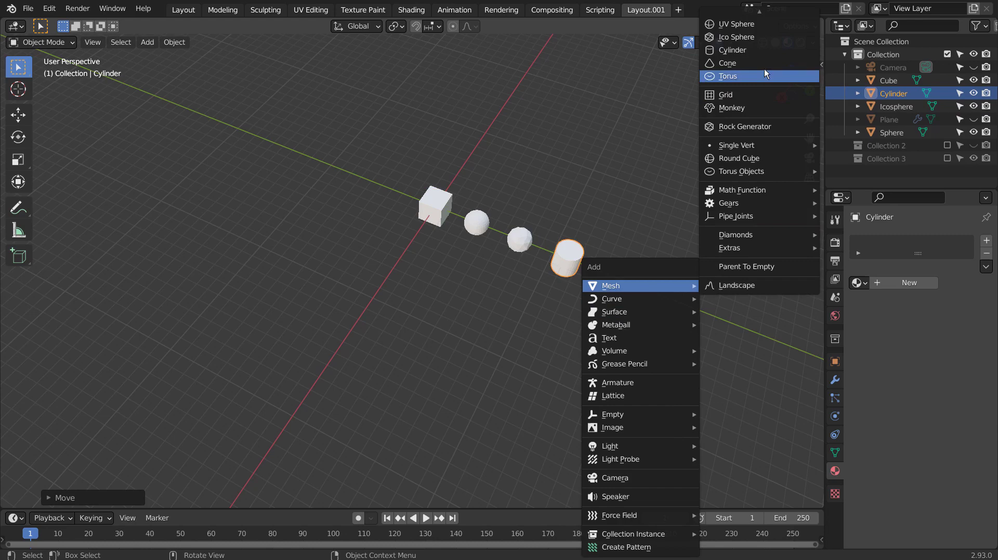
left_click(763, 51)
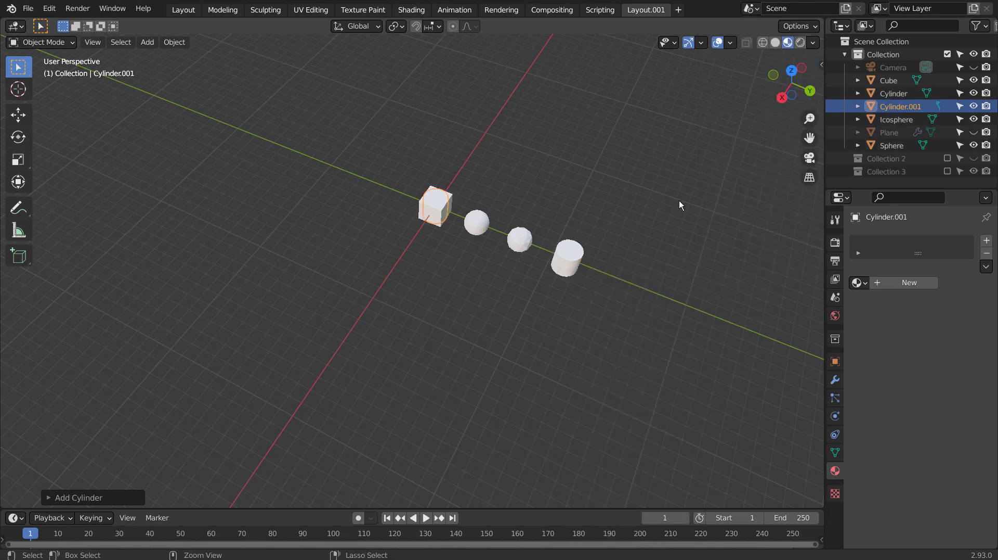
key("ctrl+z")
Step: Add a torus and move it along Y to continue the row
key("shift+a")
mouse_move(679, 200)
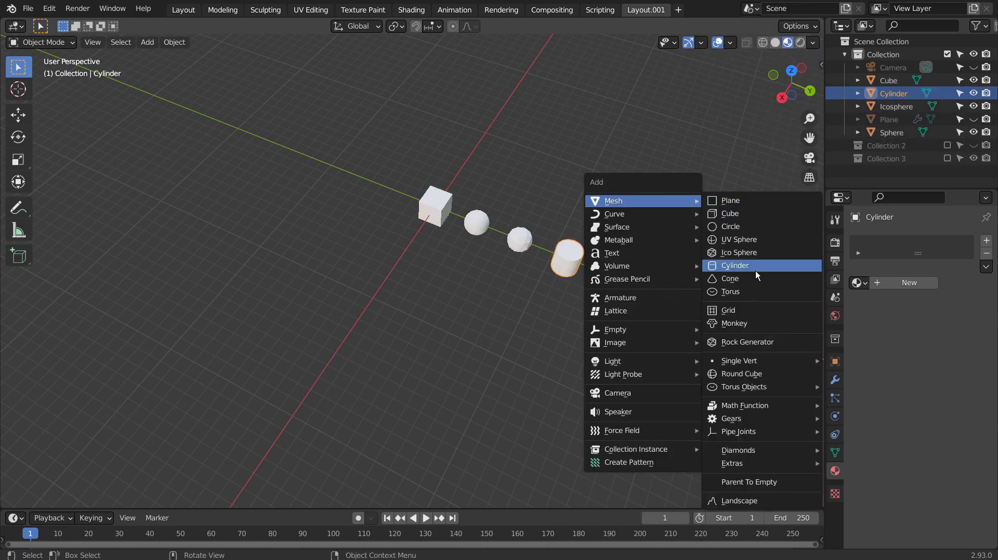
left_click(754, 291)
key("g")
key("y")
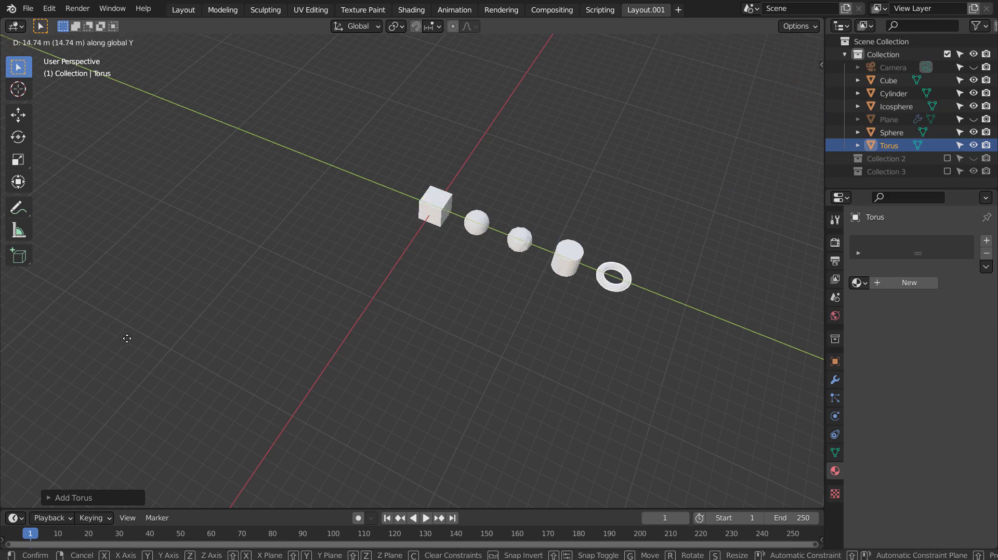
left_click(126, 341)
Step: Add a cone and move it along Y to the end of the row
key("shift+a")
mouse_move(418, 270)
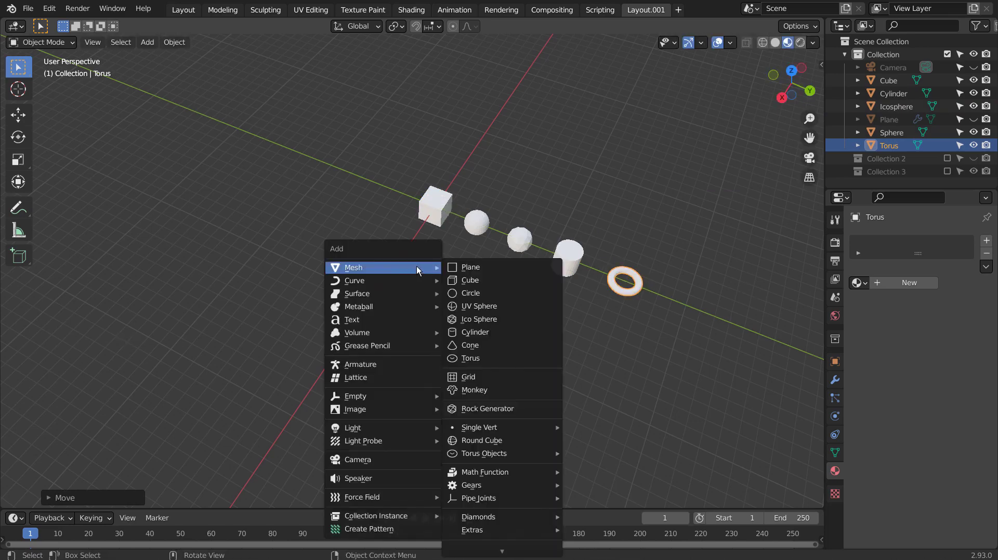
left_click(497, 343)
key("g")
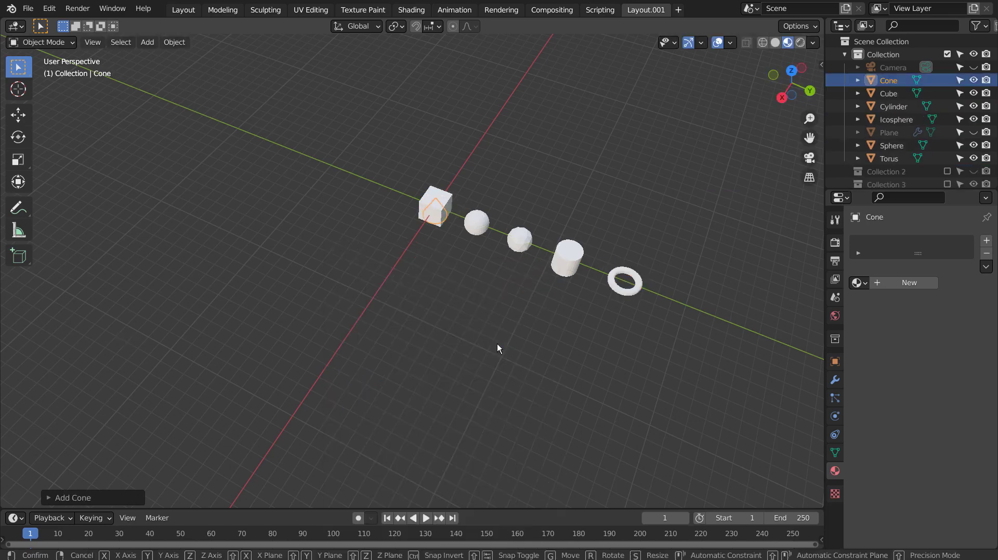
key("y")
left_click(703, 363)
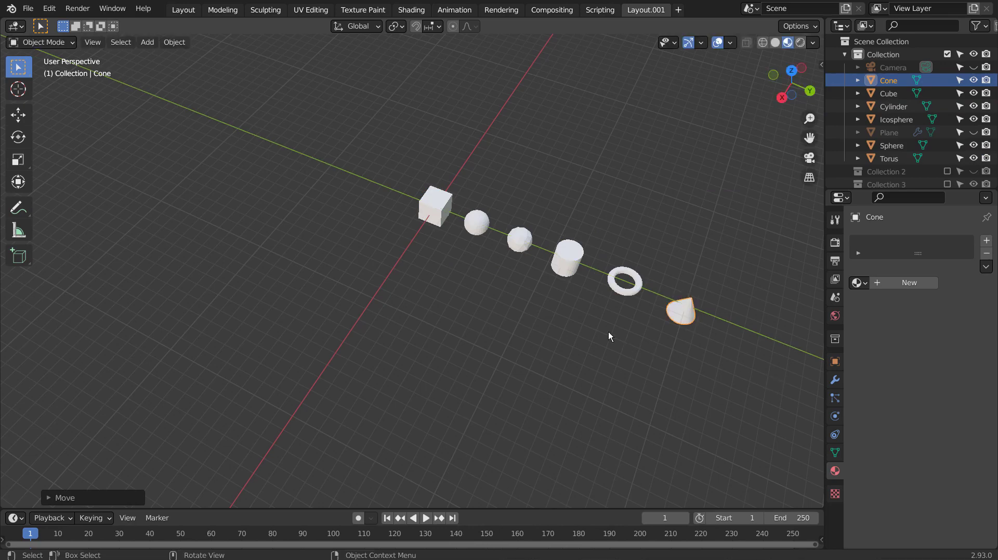
Step: Duplicate all six primitives along X into a second row
left_click_drag(417, 187, 701, 366)
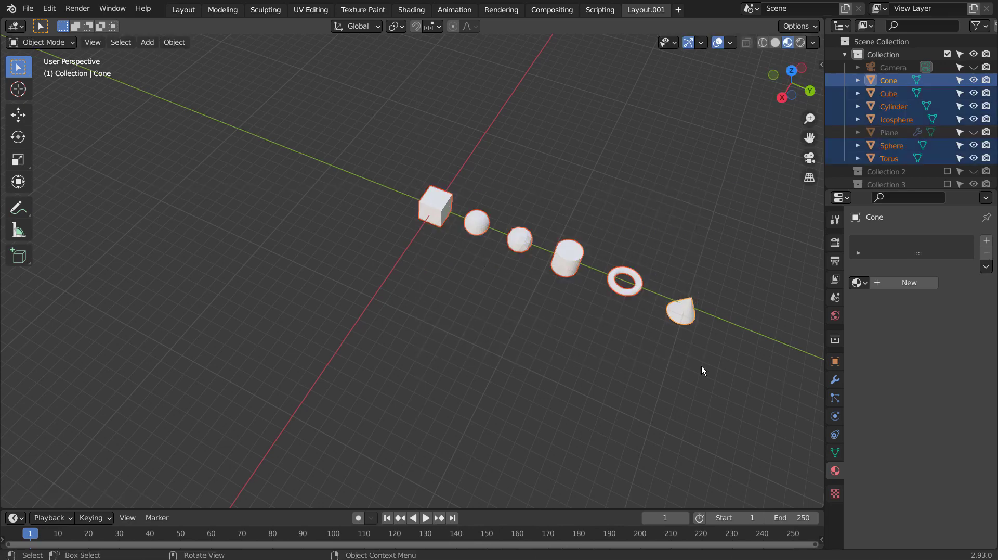
middle_click_drag(701, 366, 565, 330)
key("shift+d")
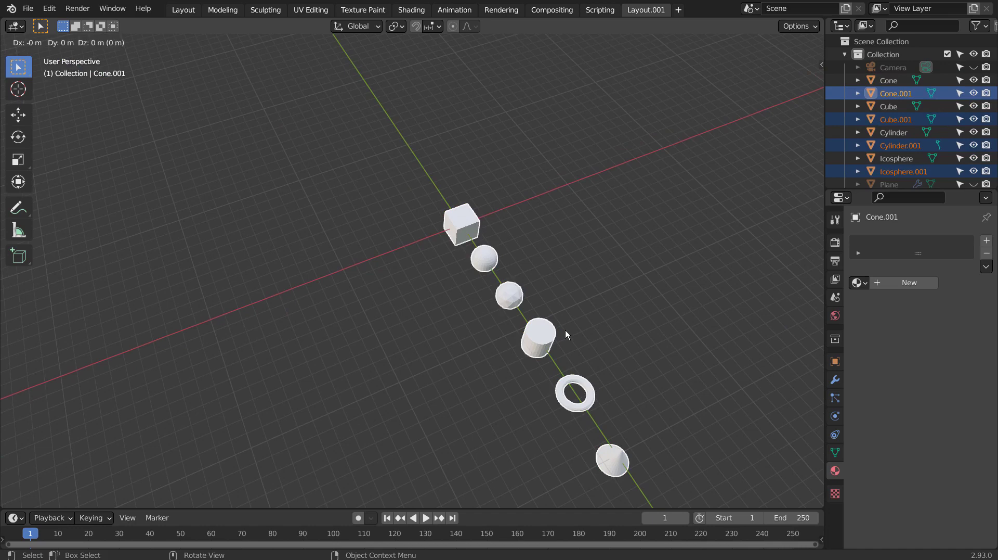
key("x")
left_click(627, 314)
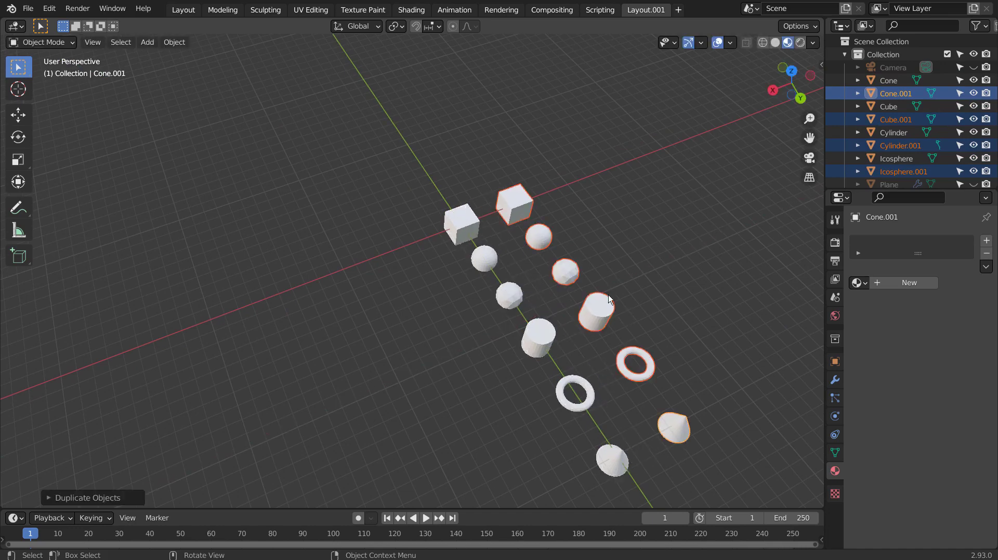
Step: Give the copied cube a light green material and the copied sphere a peach one
left_click(474, 220)
left_click(518, 204)
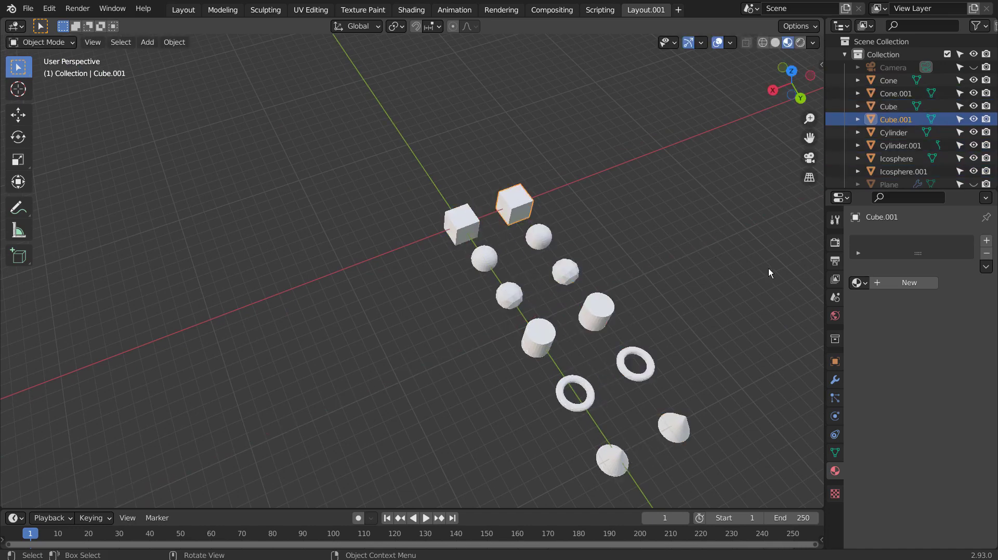
left_click(919, 283)
left_click(948, 392)
left_click(889, 260)
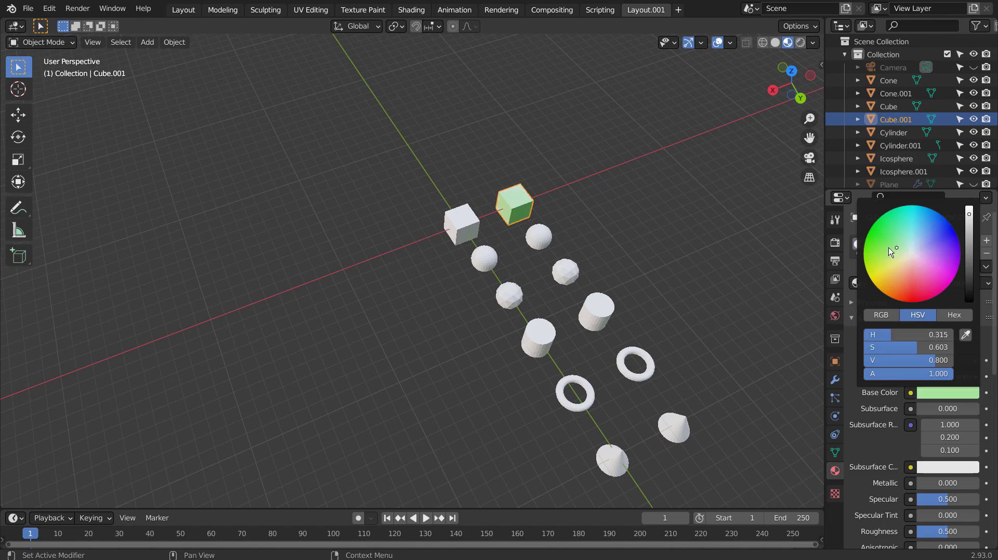
left_click(533, 239)
left_click(903, 283)
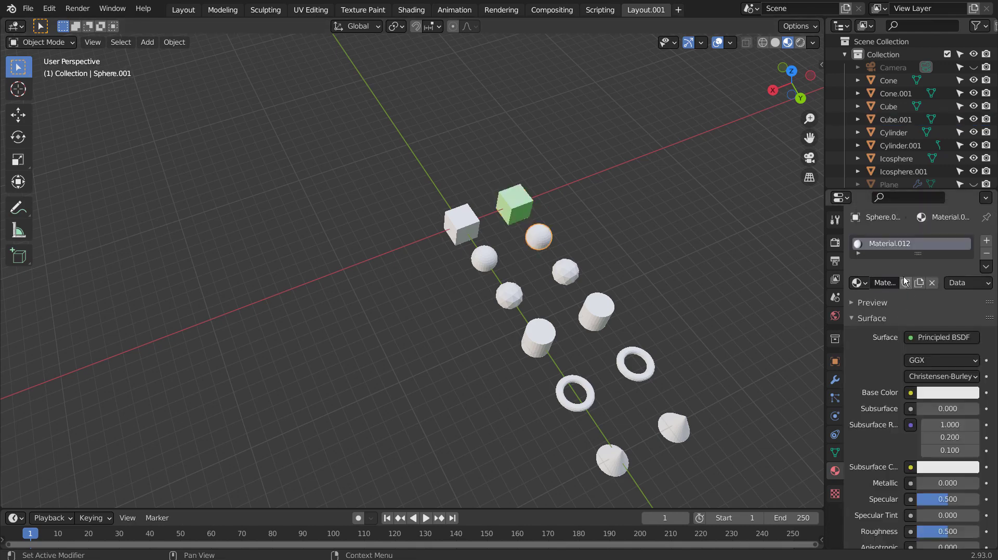
left_click(952, 396)
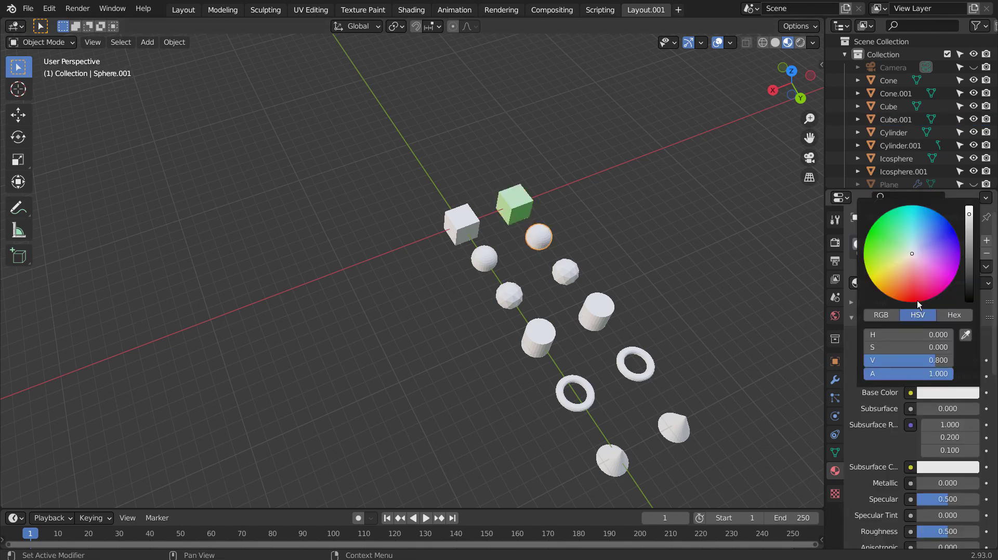
left_click(917, 300)
Step: Give the copied icosphere a magenta material and the copied cylinder a blue one
left_click(571, 269)
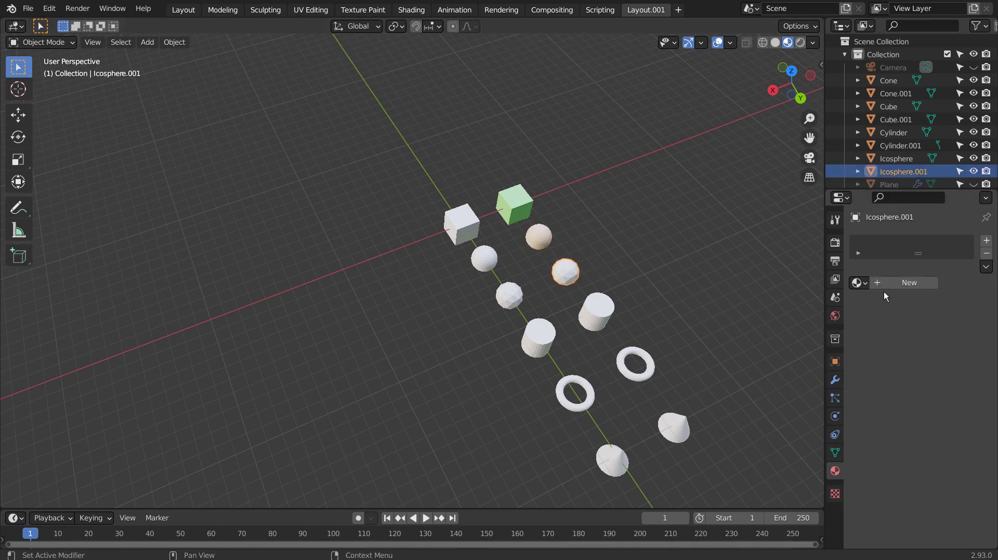
left_click(903, 284)
left_click(935, 397)
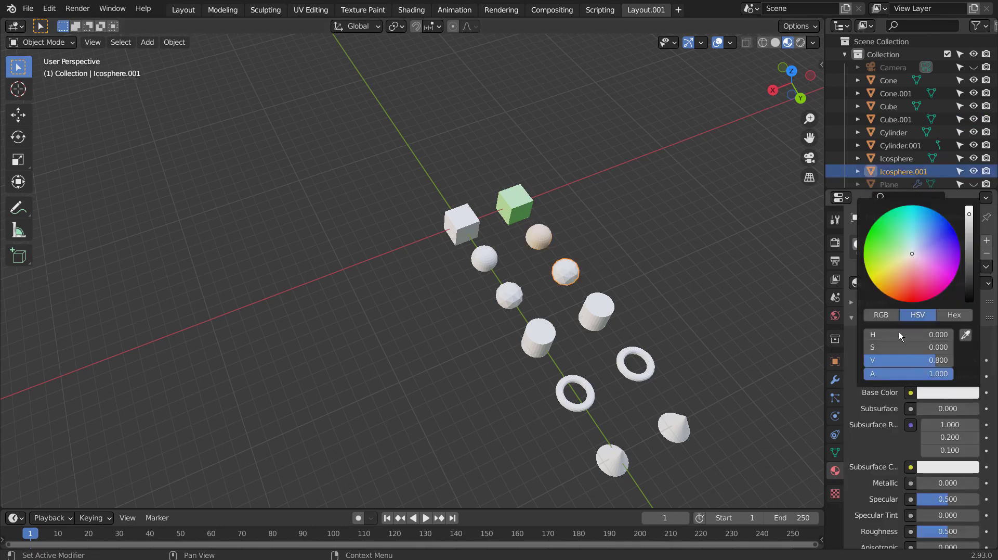
left_click(931, 270)
left_click(598, 311)
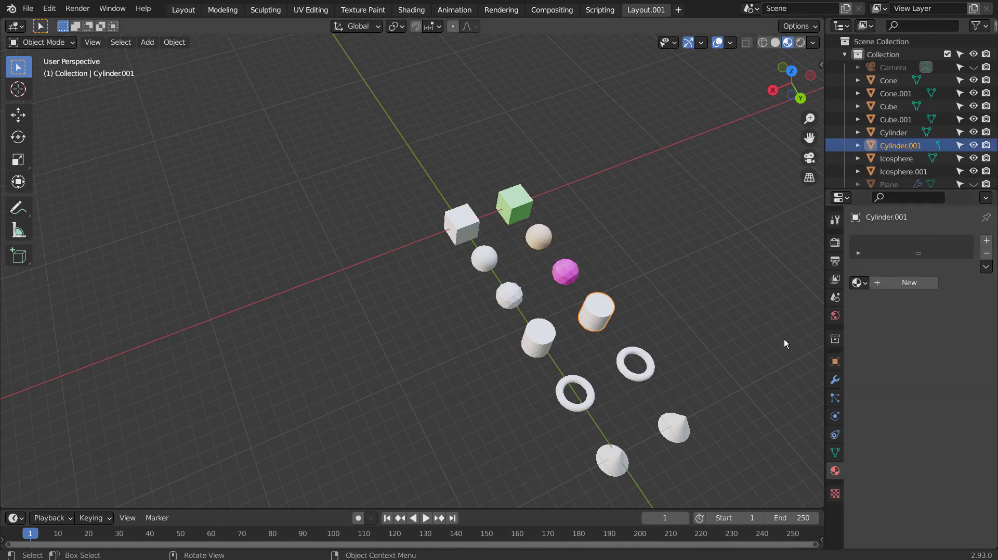
left_click(909, 281)
left_click(948, 393)
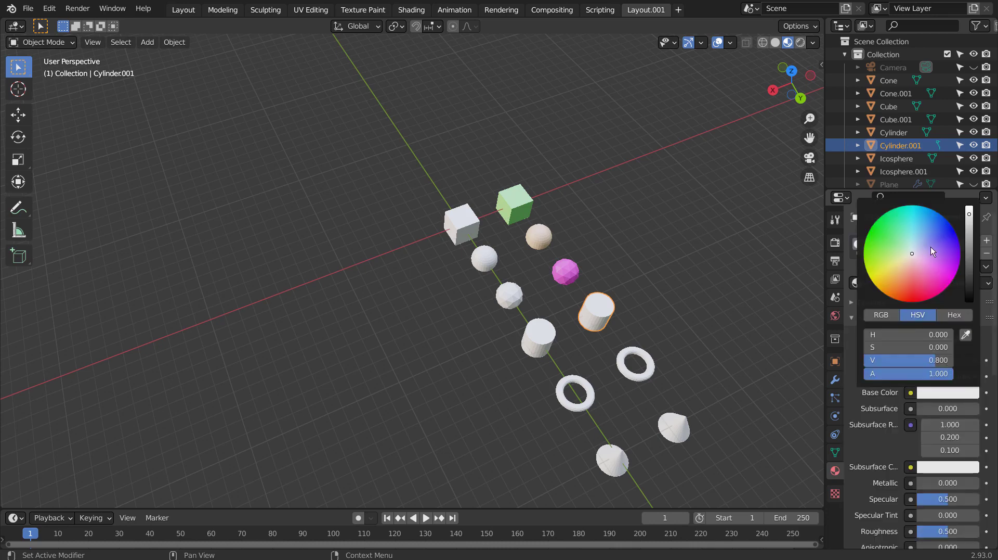
left_click(928, 244)
Step: Give the copied torus a yellow material and the copied cone a grey one
left_click(636, 364)
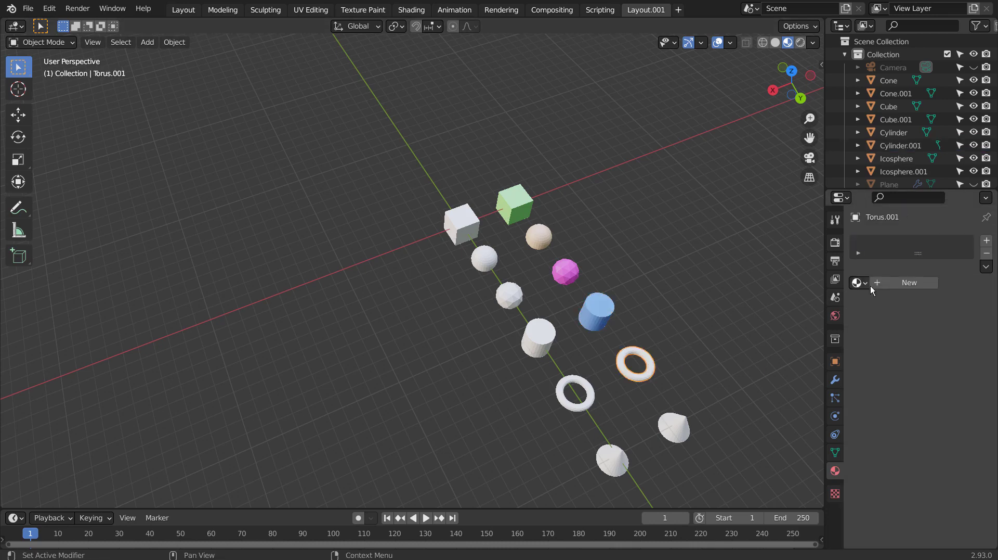
left_click(909, 282)
left_click(948, 392)
left_click(886, 274)
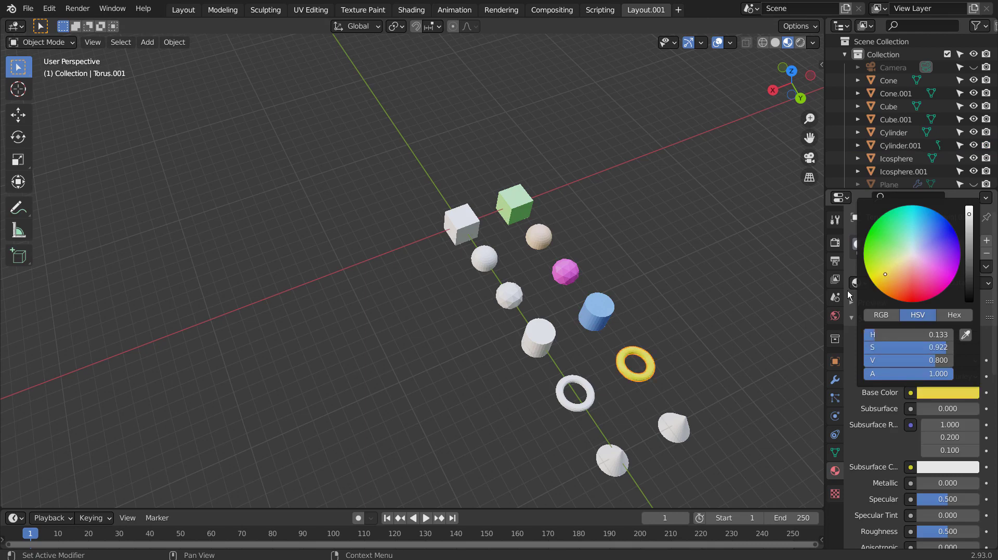
left_click(676, 429)
left_click(884, 282)
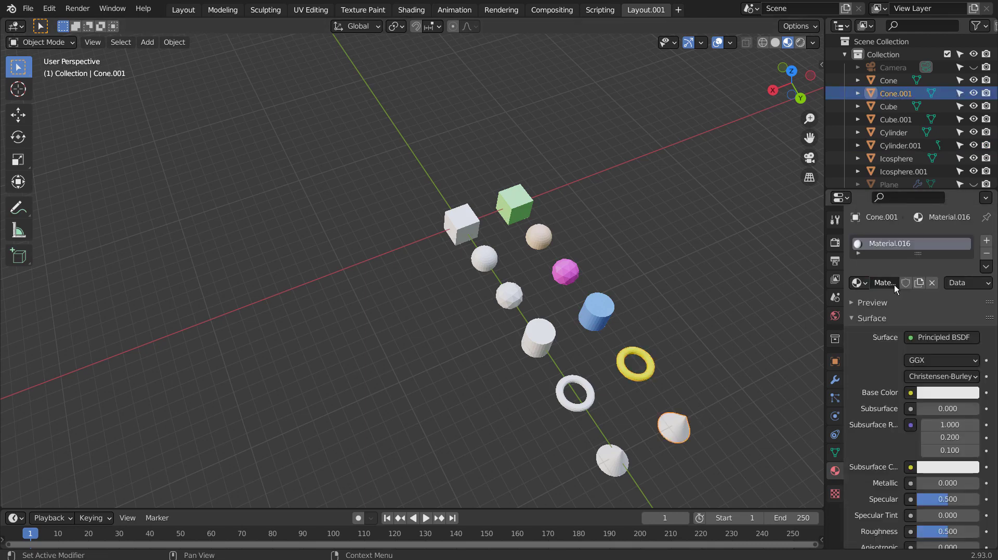
left_click(929, 394)
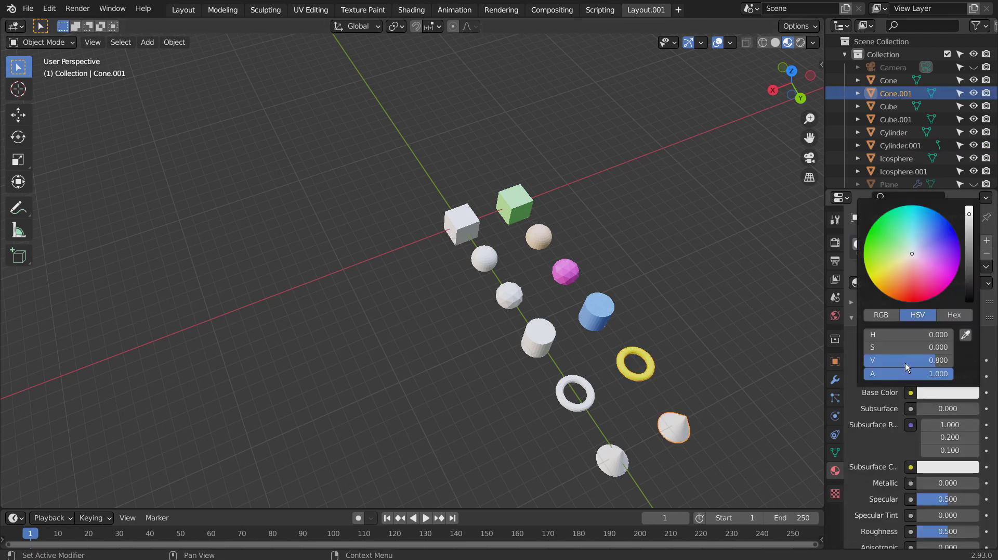
left_click(969, 266)
Step: Move all twelve primitives into new Collection 4, exclude it, and unhide the Plane
left_click(780, 281)
middle_click_drag(283, 342, 479, 314)
left_click_drag(259, 96, 504, 276)
key("grave")
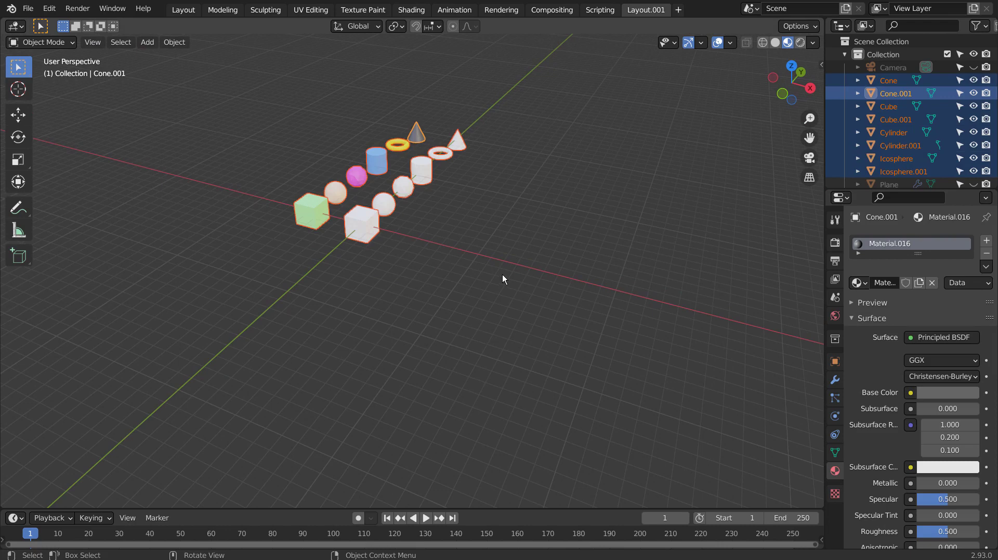
key("m")
left_click(503, 275)
key("Return")
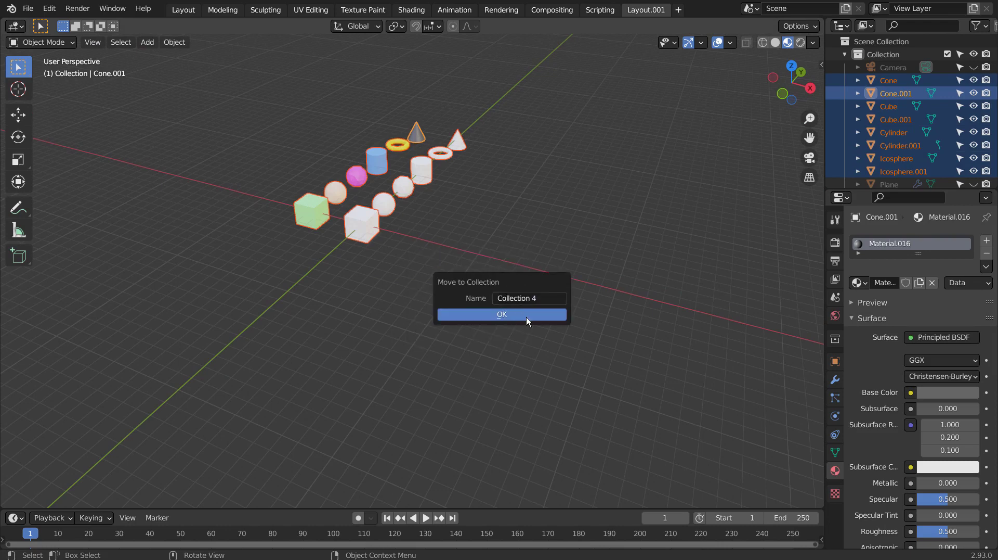
left_click(525, 315)
left_click(947, 119)
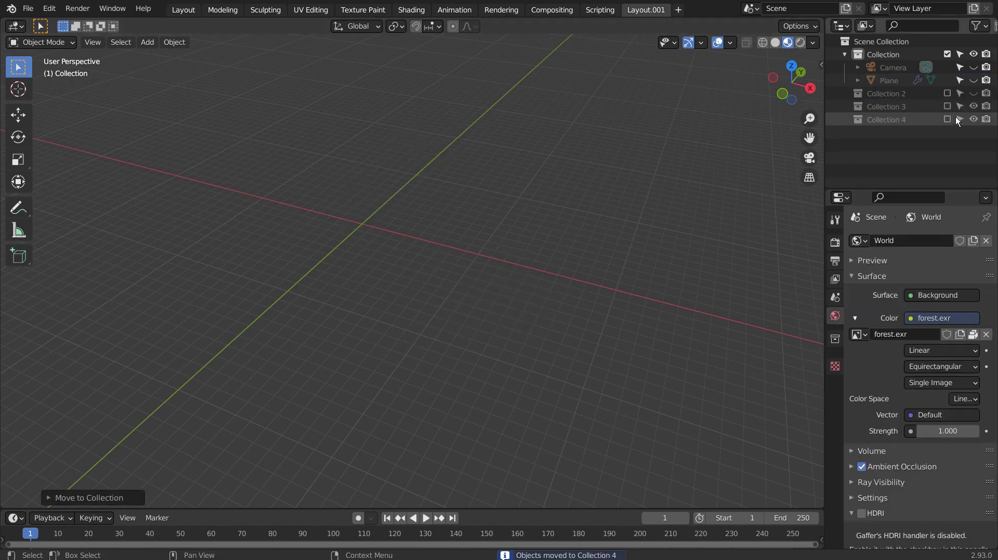
left_click(974, 80)
Step: Select the Plane and set its Point Instance node's Collection to Collection 4
left_click(586, 201)
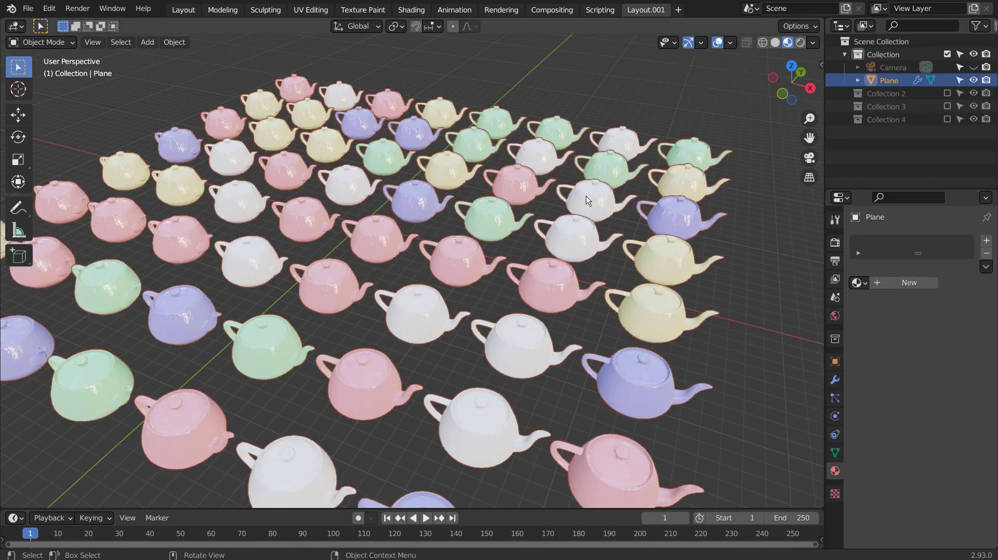
left_click(178, 12)
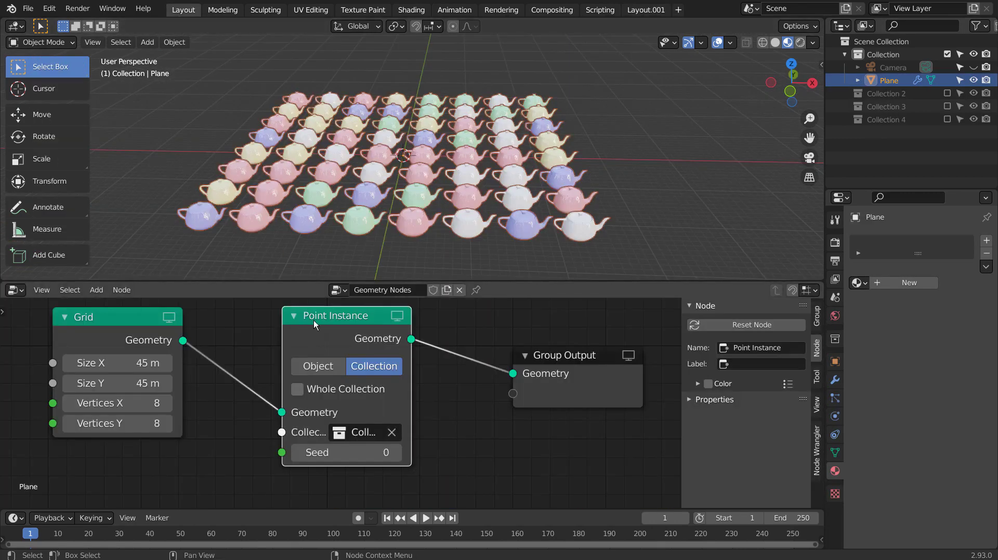
left_click(346, 435)
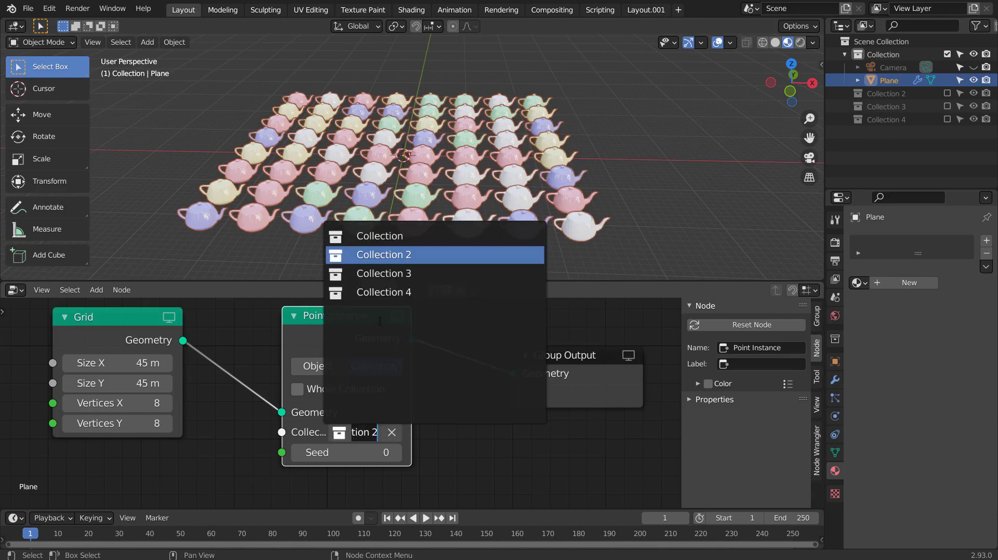
key("Return")
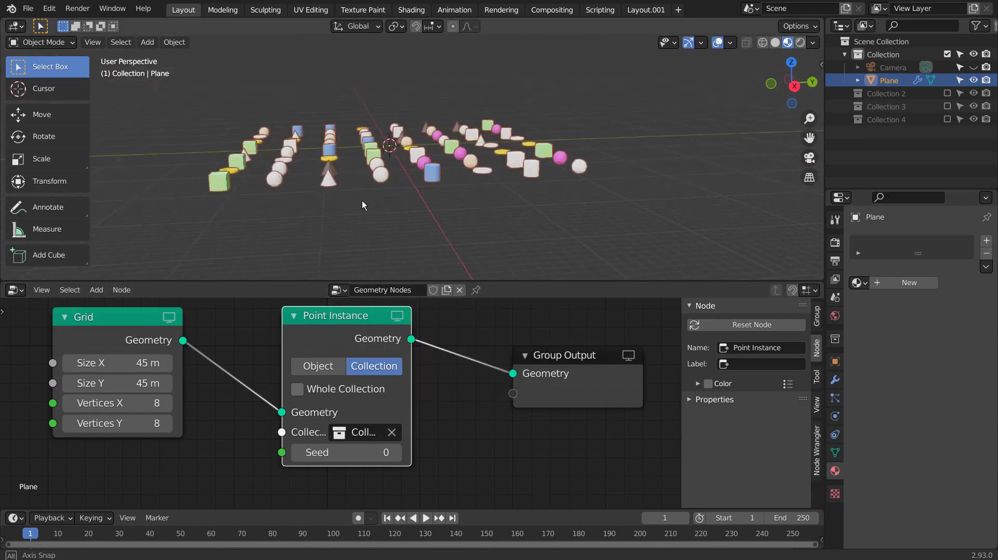